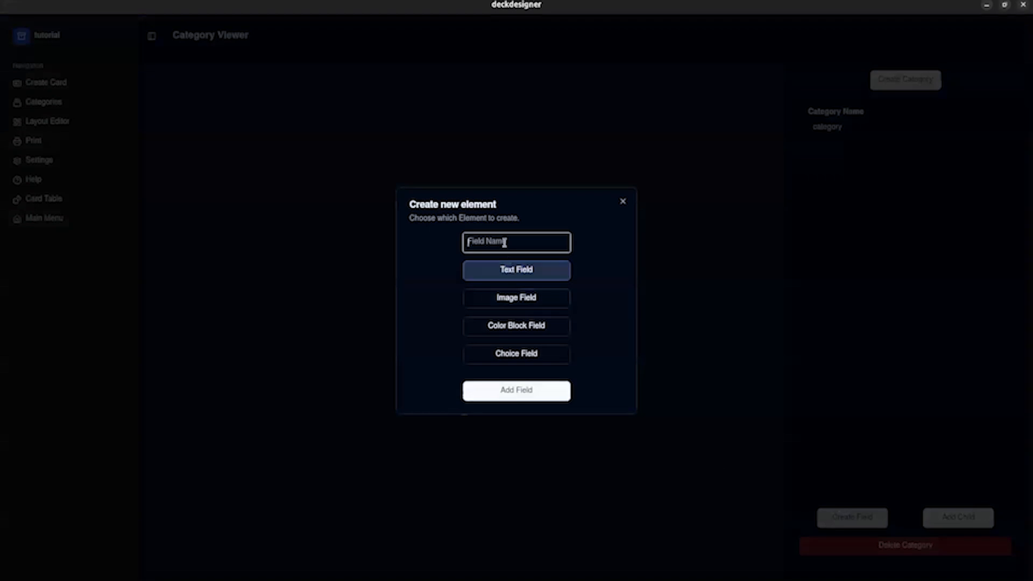
Add a text field named "text" to the category.
type("text")
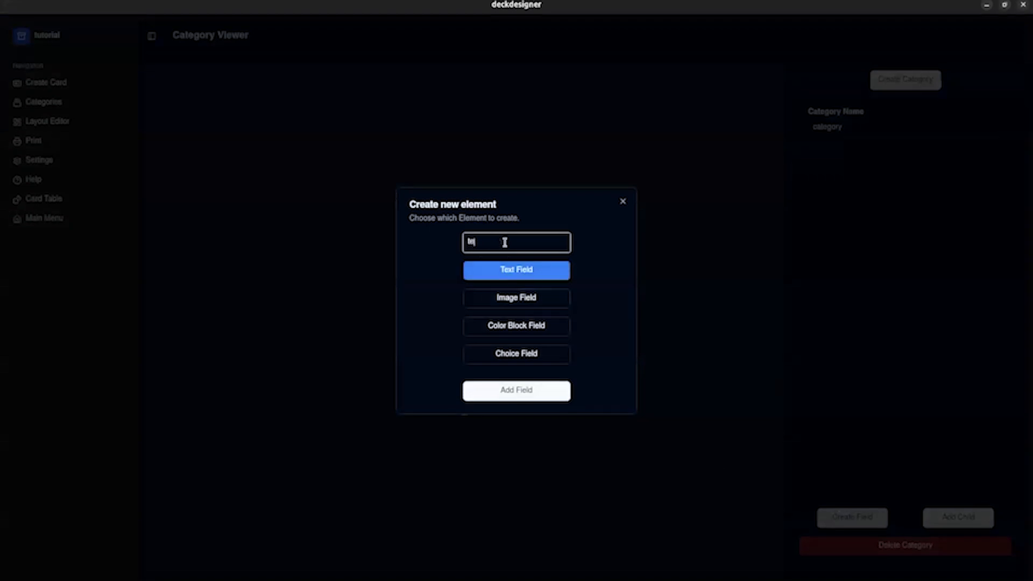
left_click(510, 396)
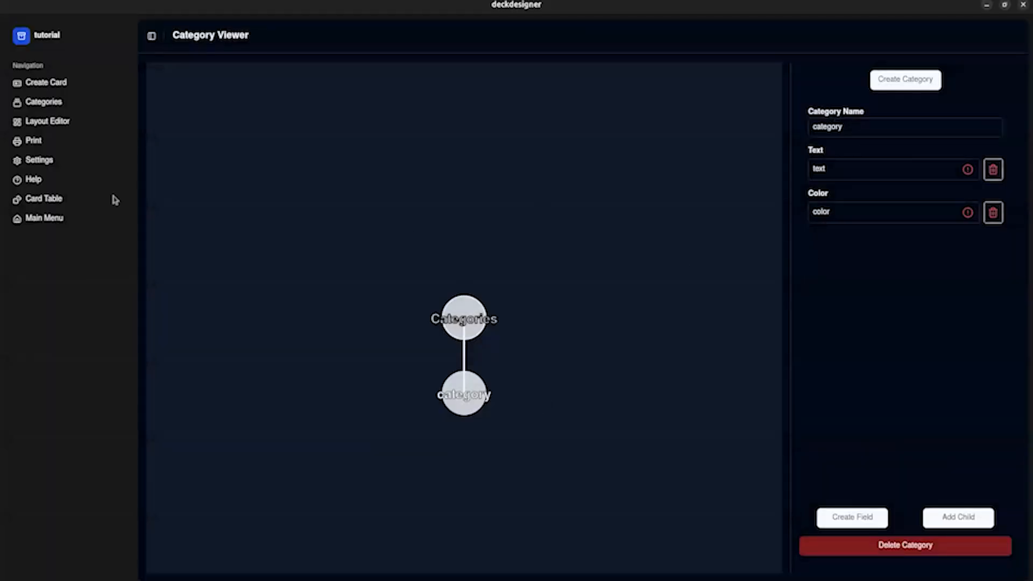
Create a card in "category" with internal ID card1, text card1 and a red color.
left_click(61, 85)
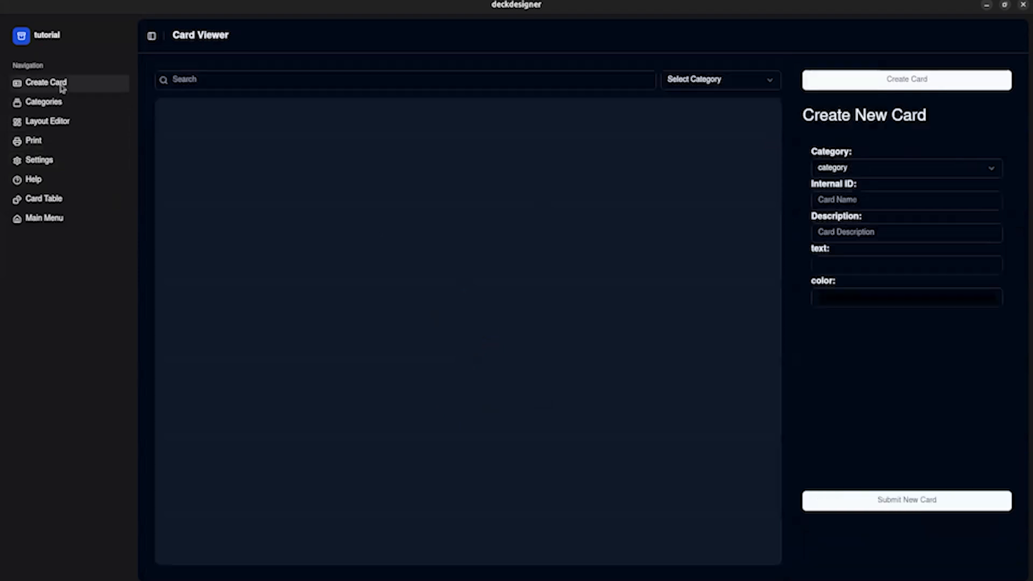
left_click(866, 169)
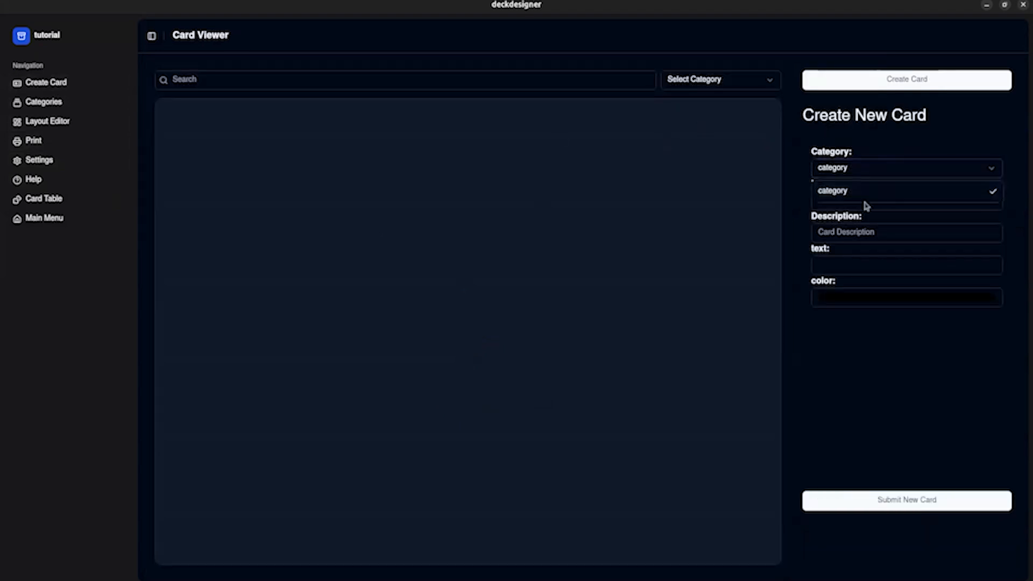
left_click(862, 190)
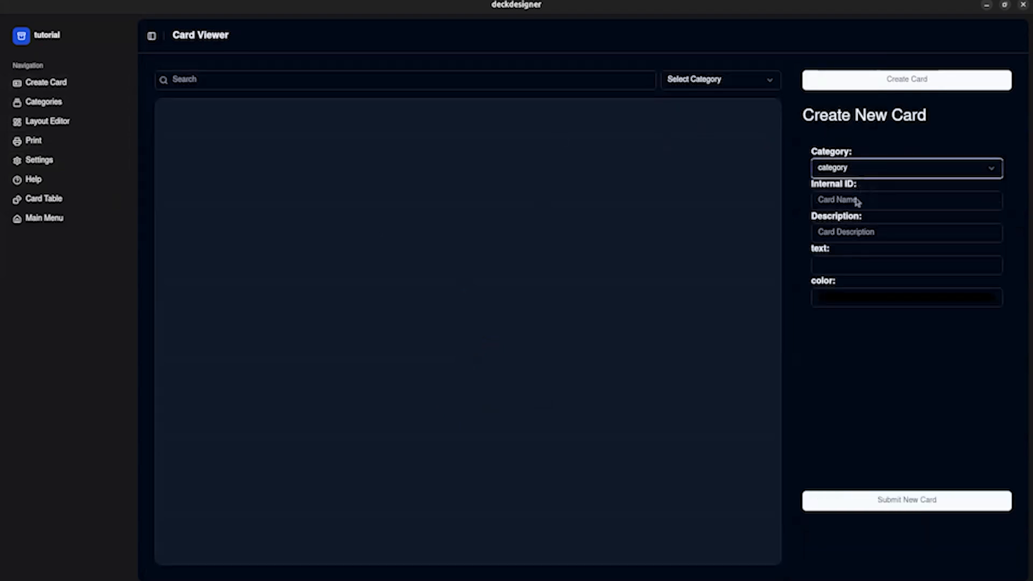
left_click(853, 201)
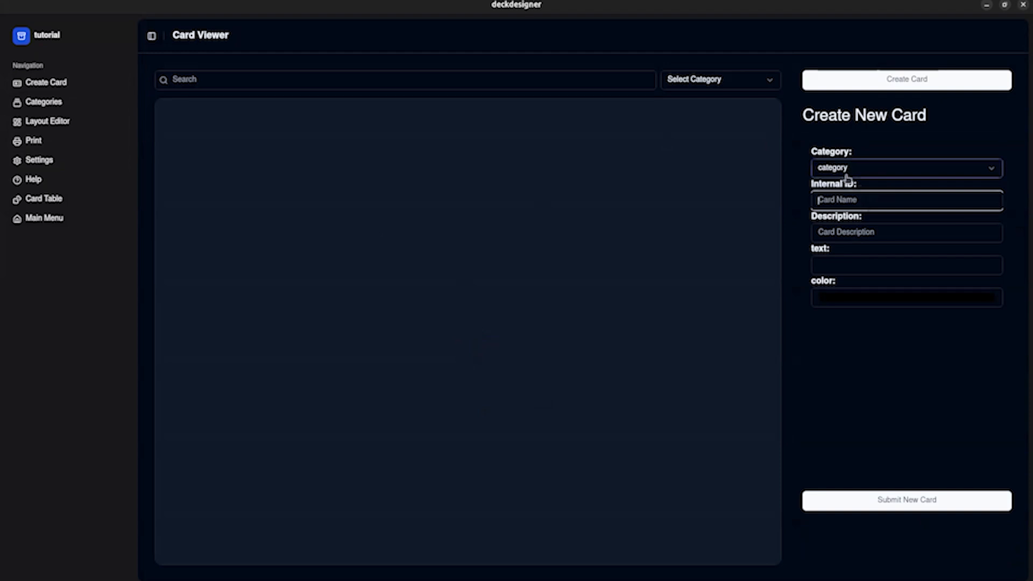
type("q")
type("ard1")
left_click(833, 257)
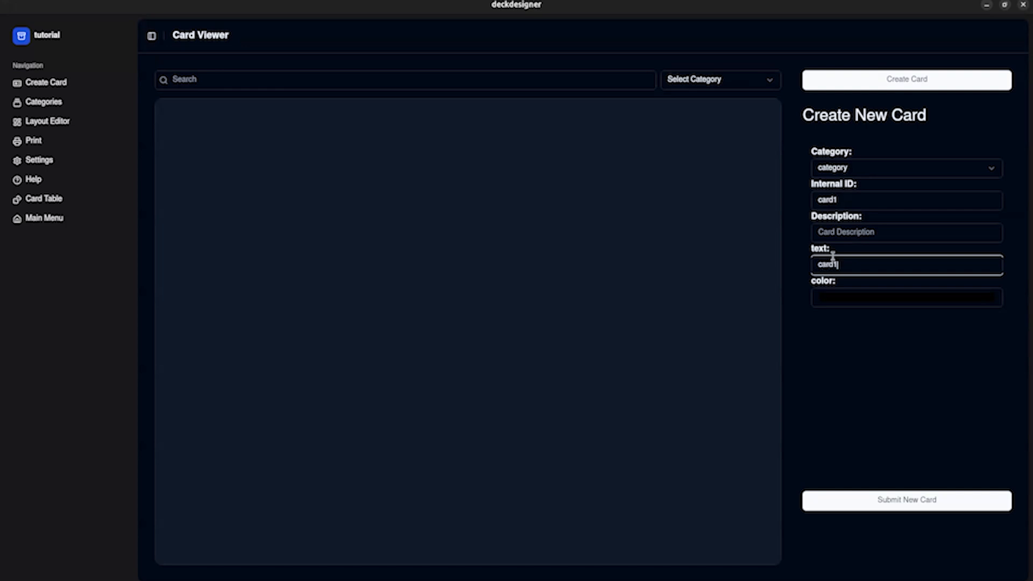
left_click(845, 299)
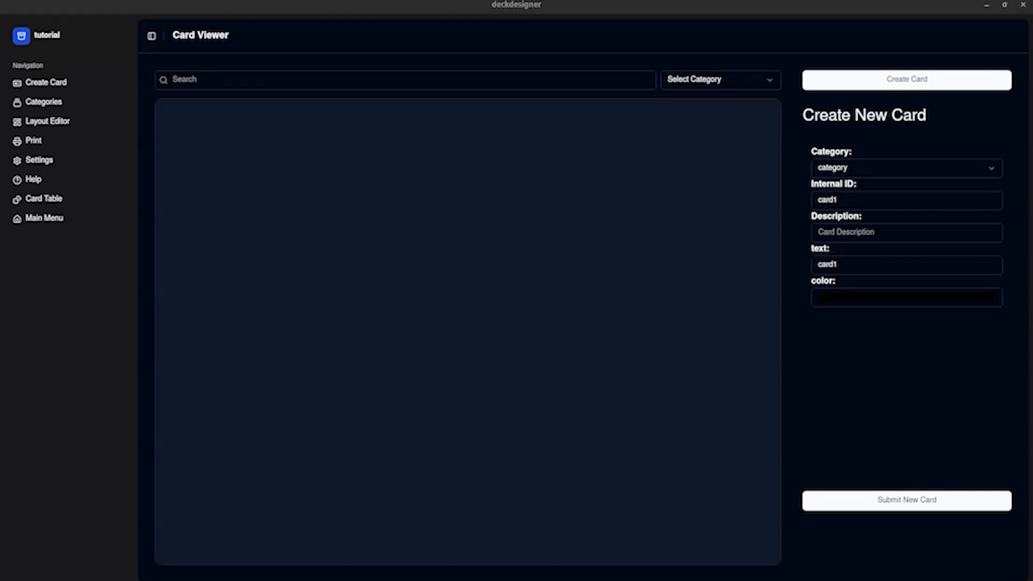
left_click(871, 500)
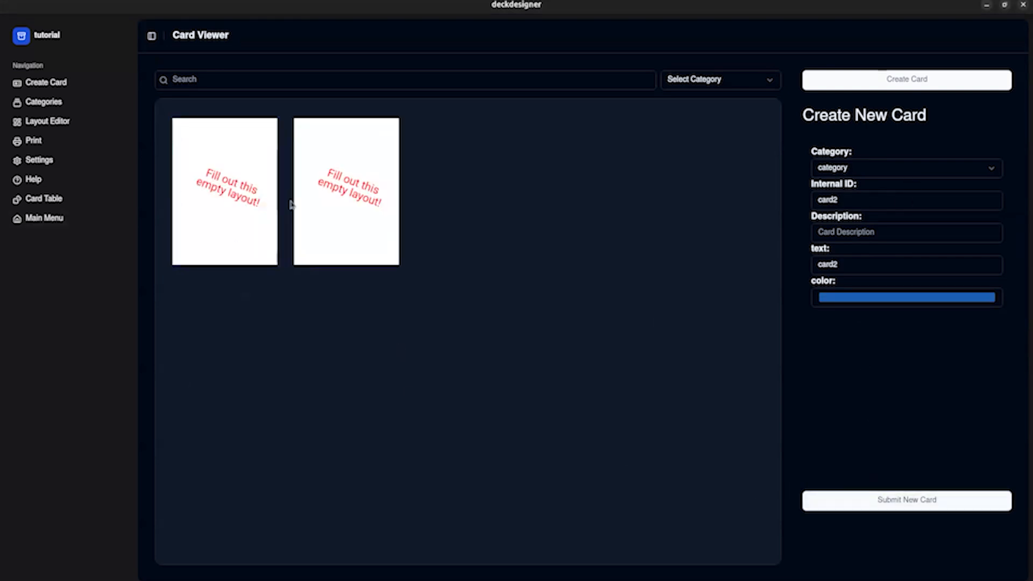
Delete the "Fill out this empty layout!" placeholder from the card layout and create a new text element.
left_click(71, 129)
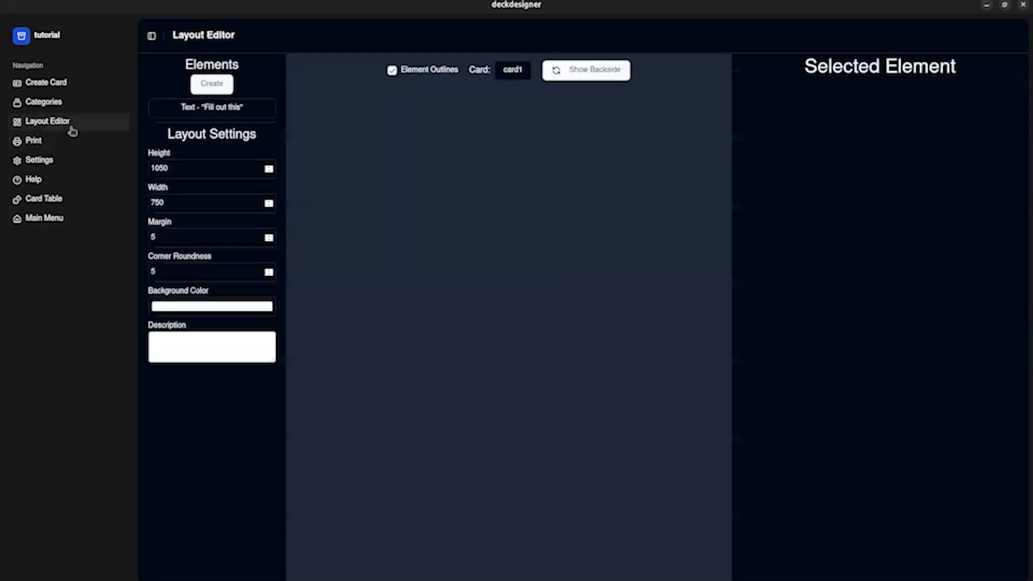
left_click(512, 71)
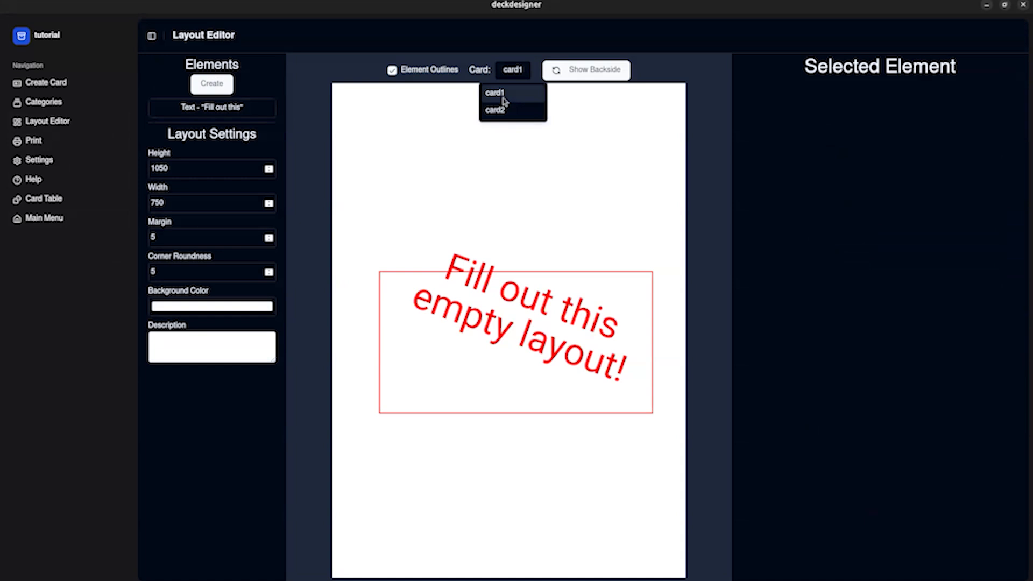
left_click(566, 297)
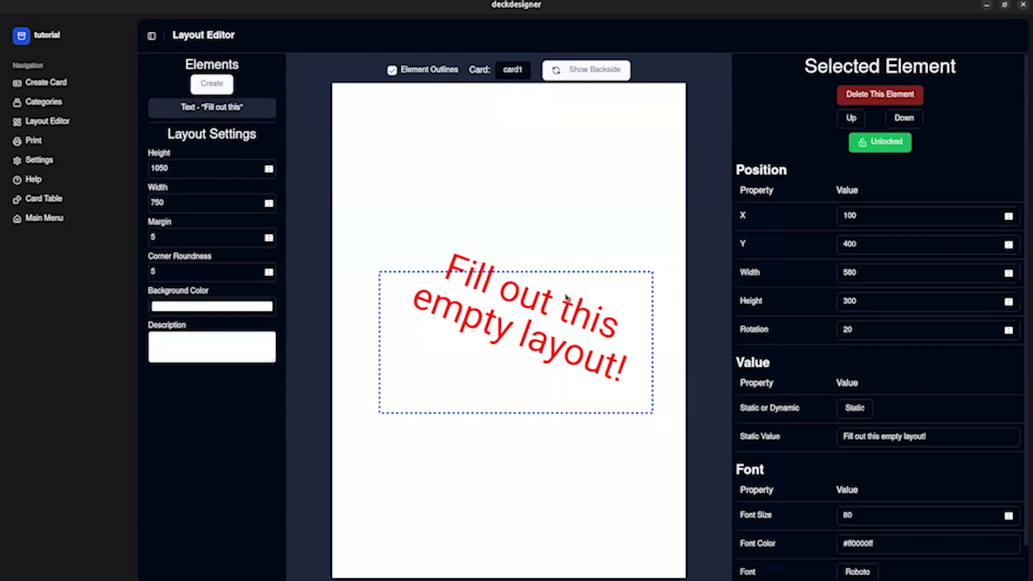
left_click(885, 100)
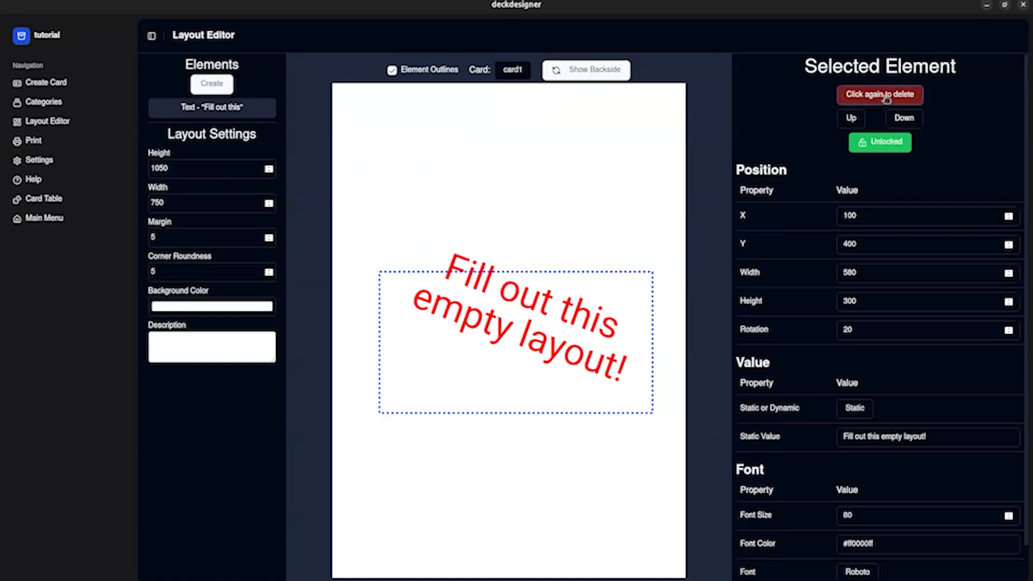
left_click(856, 97)
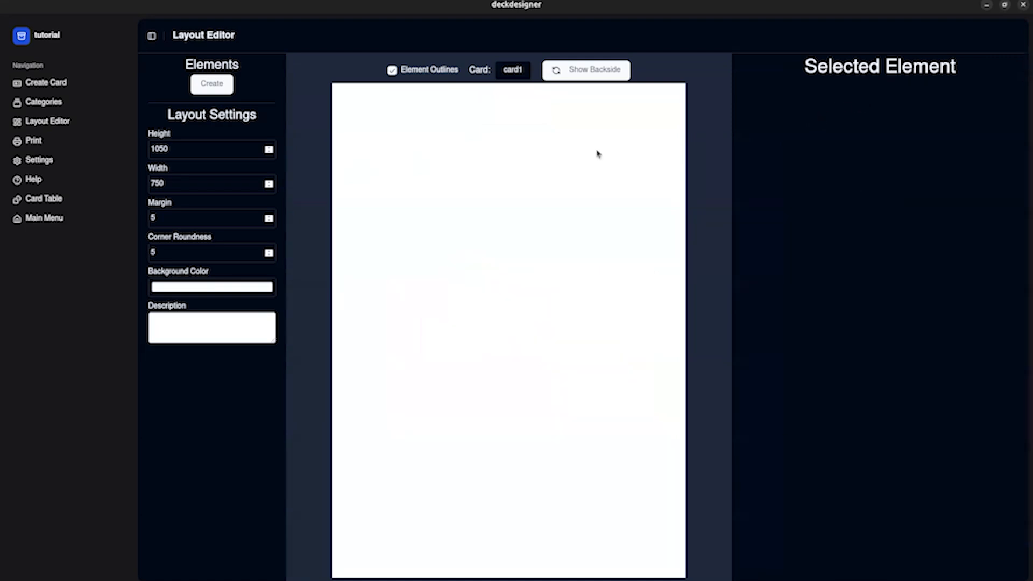
left_click(210, 86)
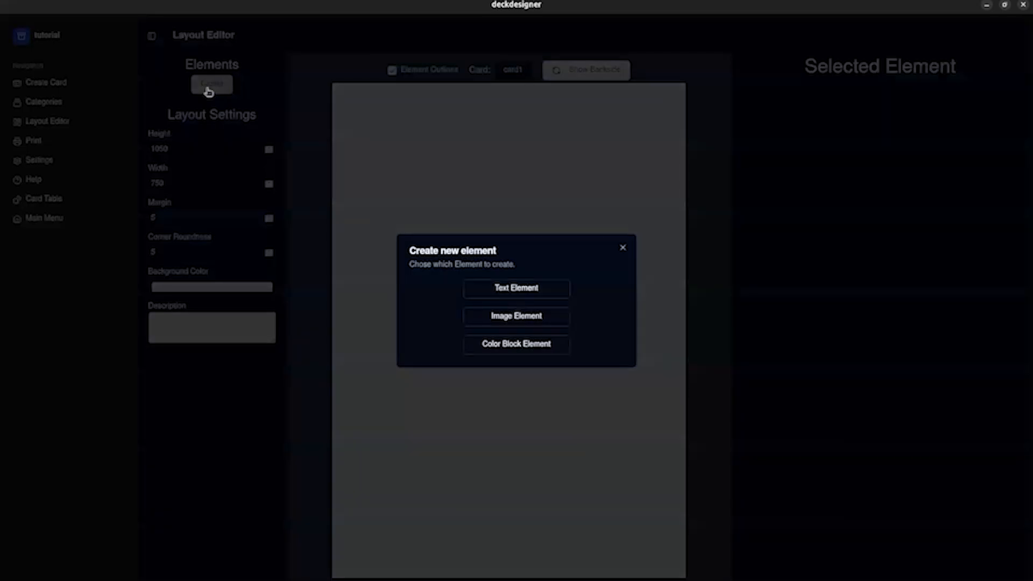
left_click(482, 293)
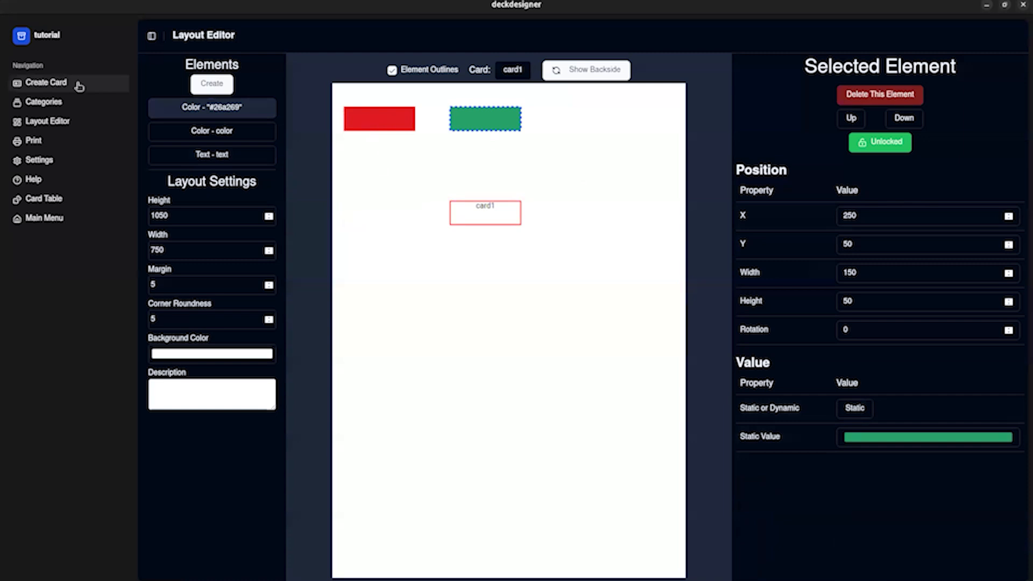
Compare the rendered layouts and field details of card1 and card2 in the card viewer.
left_click(79, 86)
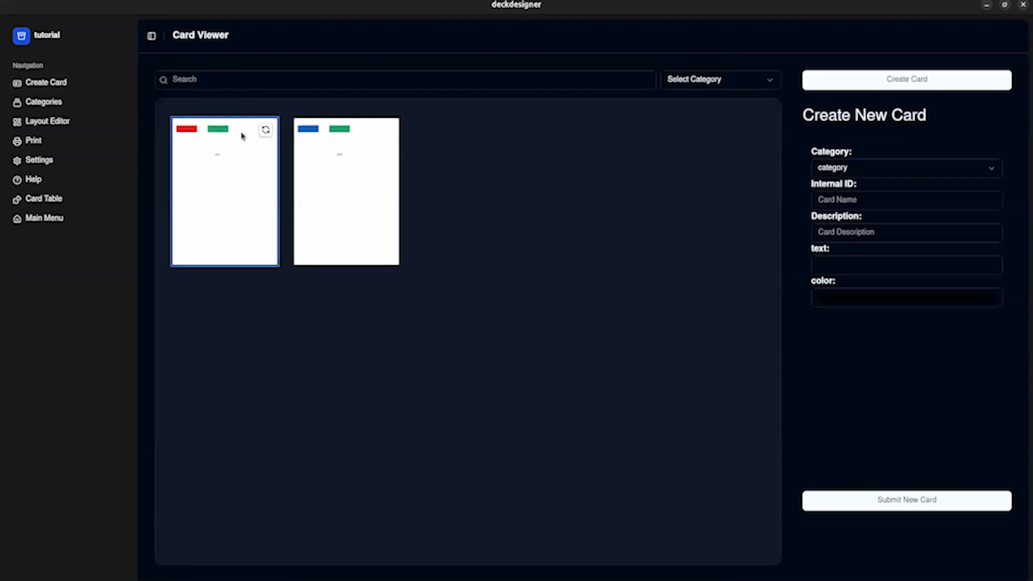
left_click(339, 174)
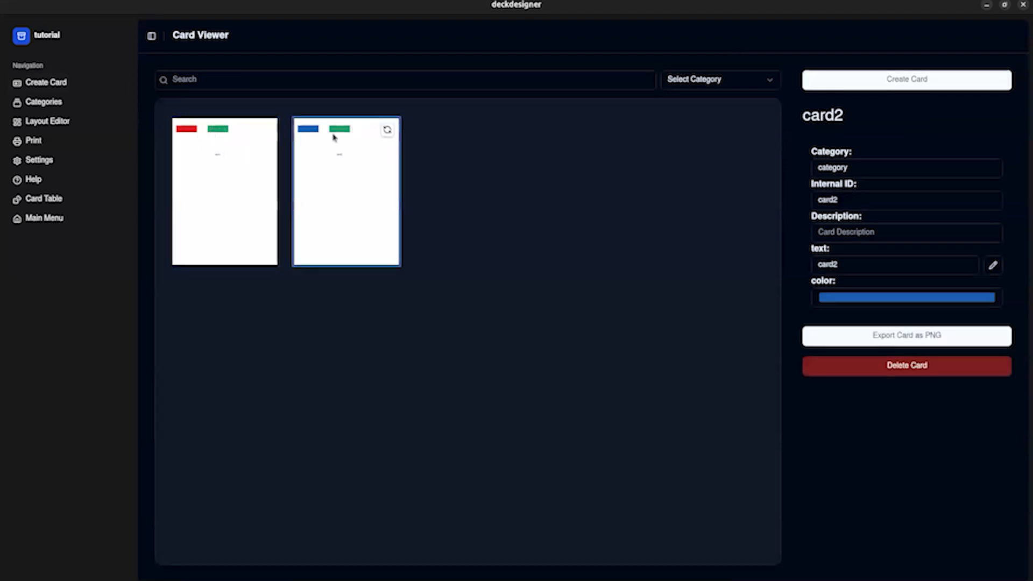
left_click(194, 144)
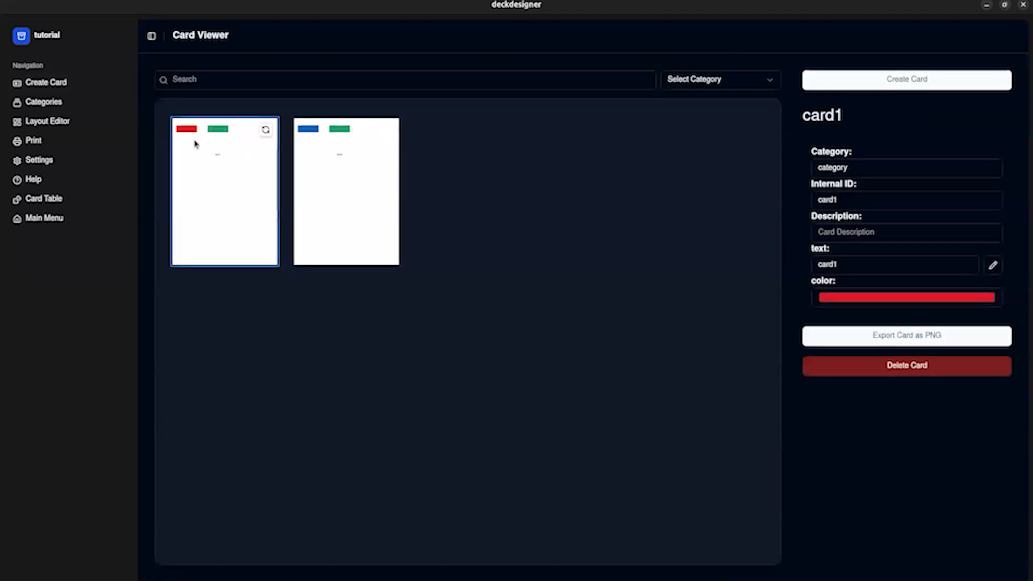
left_click(323, 171)
left_click(181, 183)
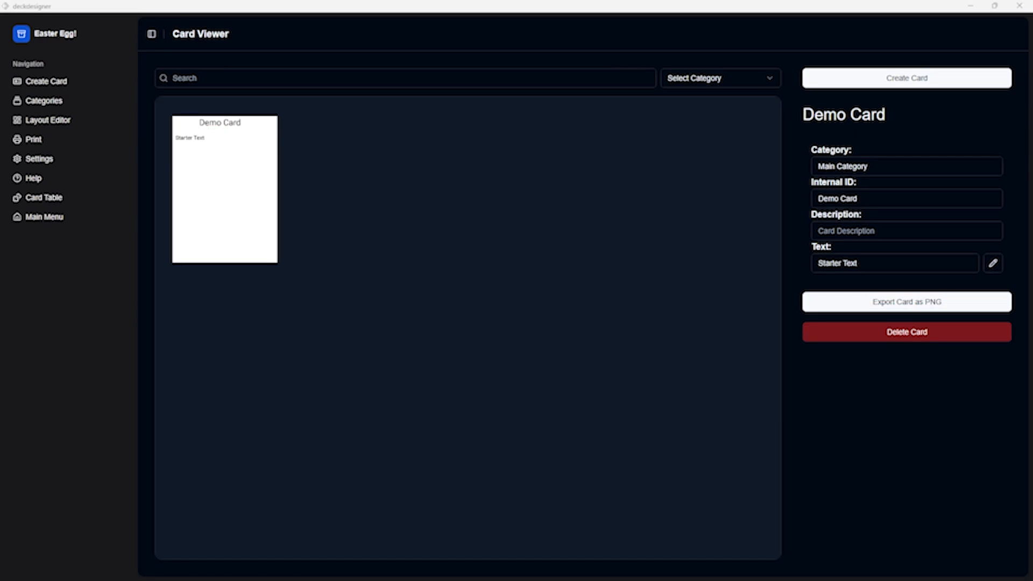
Replace the Demo Card's text with "Live Updating Text".
left_click(860, 263)
key("ctrl+a")
type("Live Updating Text")
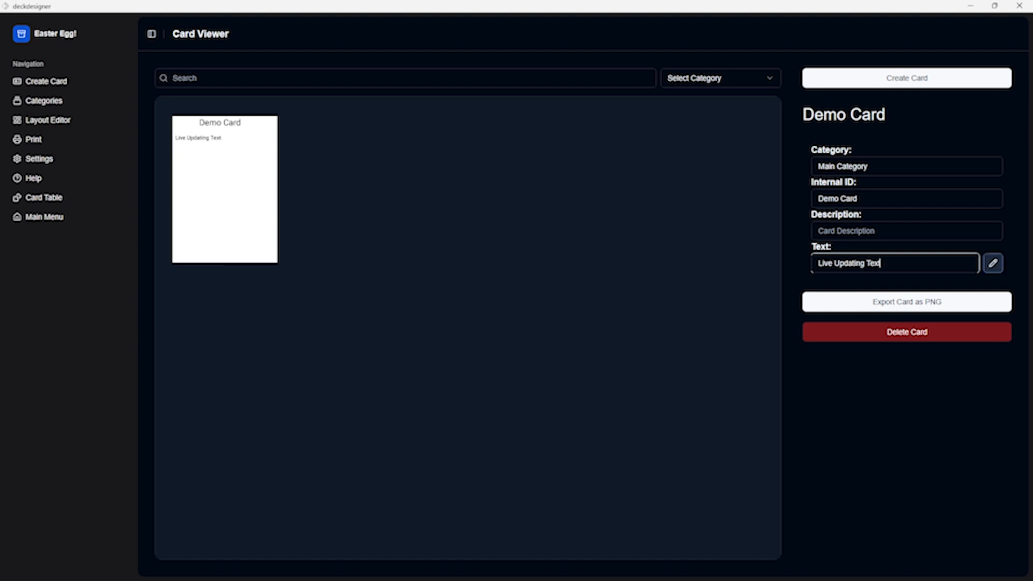
Open the Demo Card's text in the full text editor and italicize the word "Updating".
left_click(993, 263)
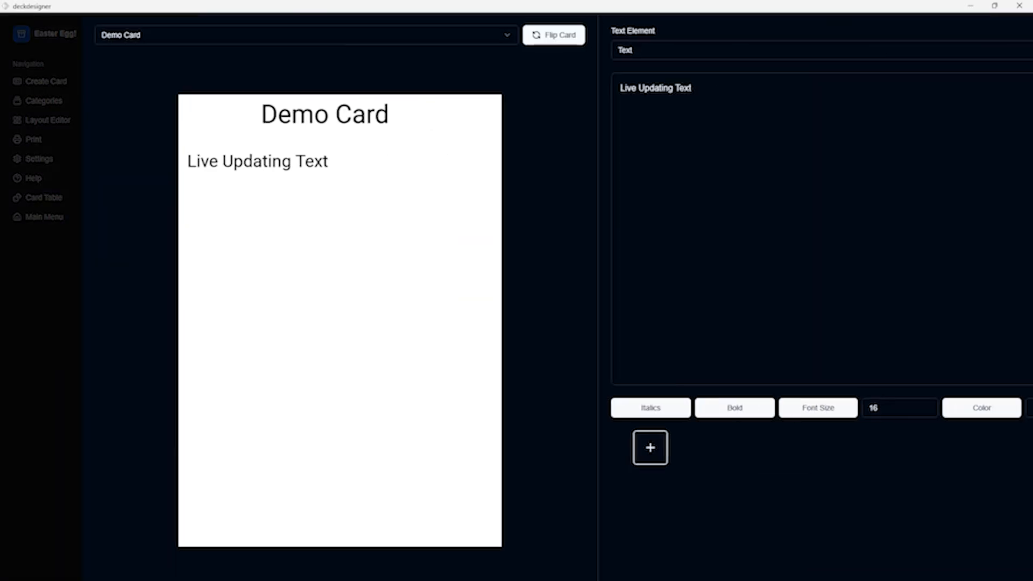
double_click(574, 89)
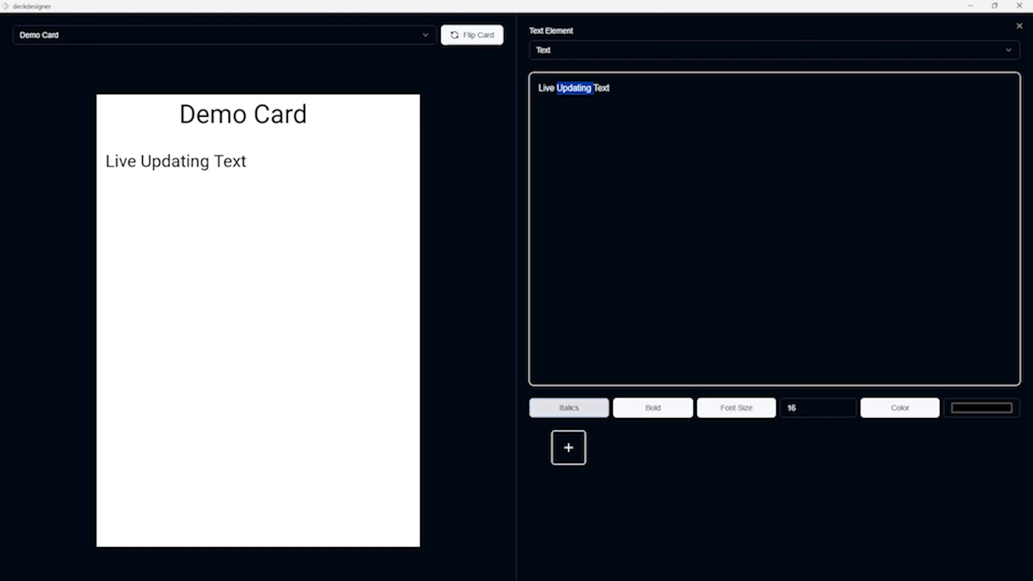
left_click(568, 408)
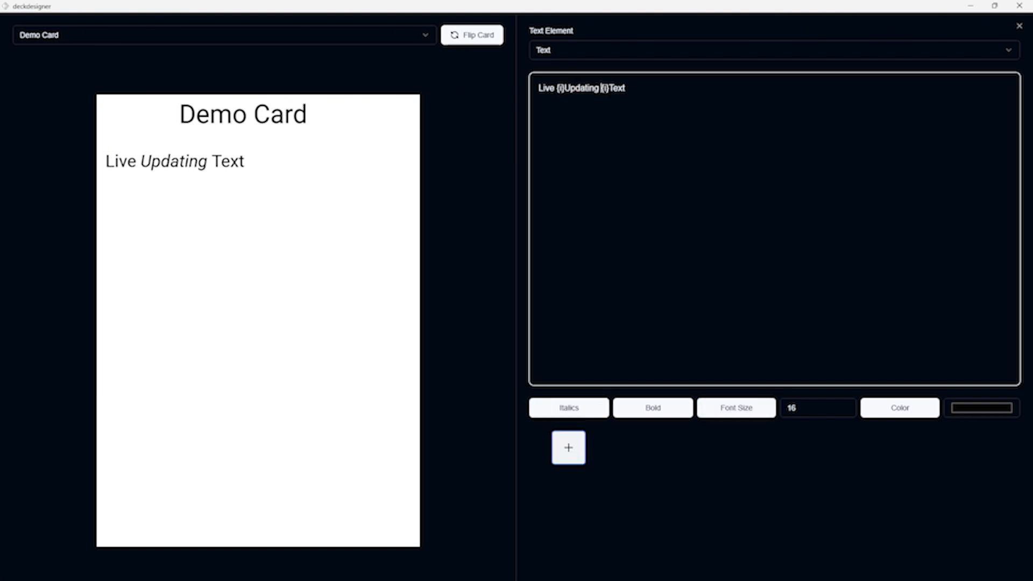
Add a new symbol named "Symb" using the image file symbol.jpg.
left_click(568, 447)
left_click(463, 310)
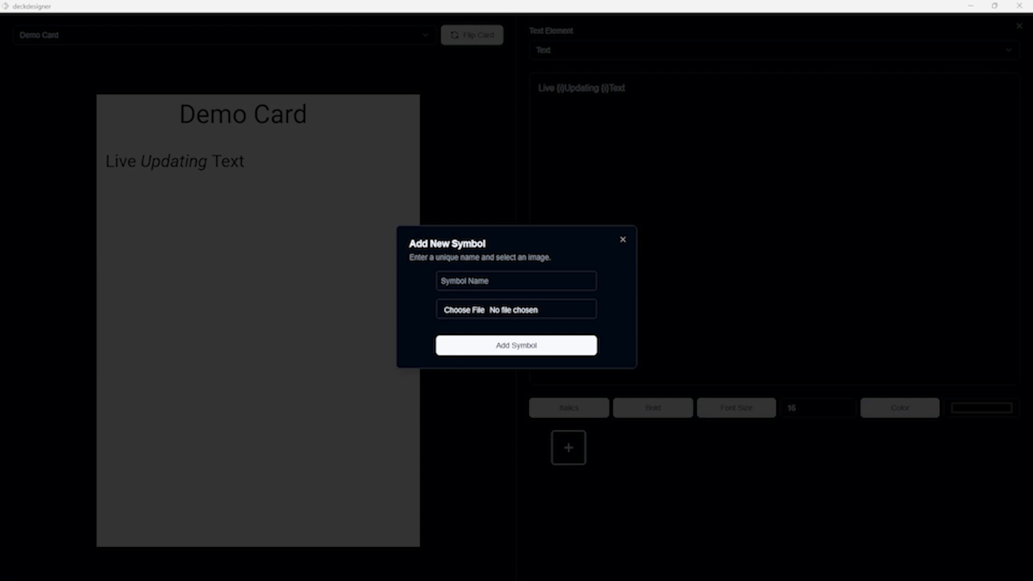
double_click(127, 114)
left_click(515, 281)
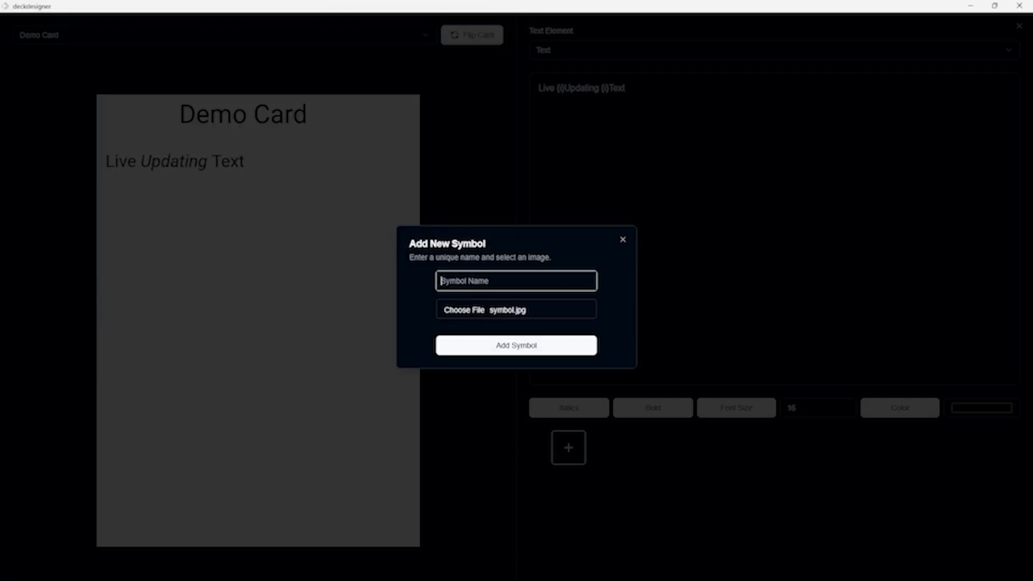
type("Symb")
left_click(516, 345)
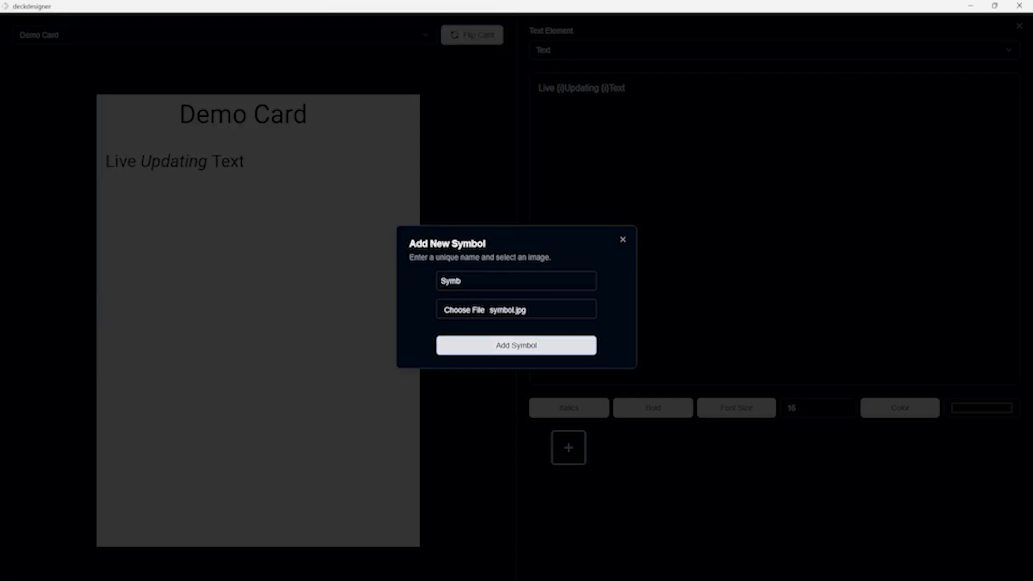
Insert the Symb symbol four times after "Updating" in the Demo Card's text.
left_click(644, 448)
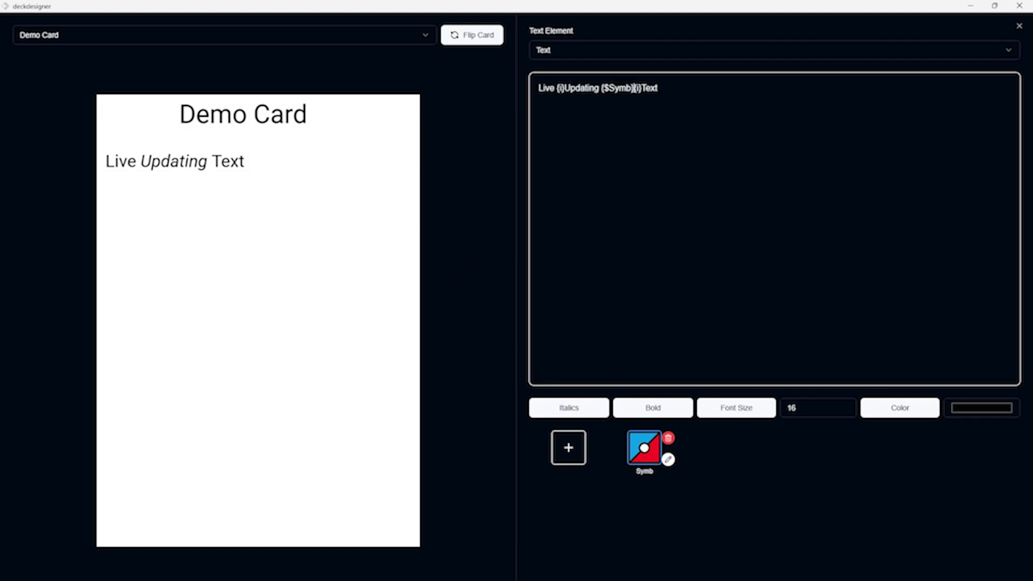
left_click(644, 448)
left_click(644, 448)
left_click(644, 448)
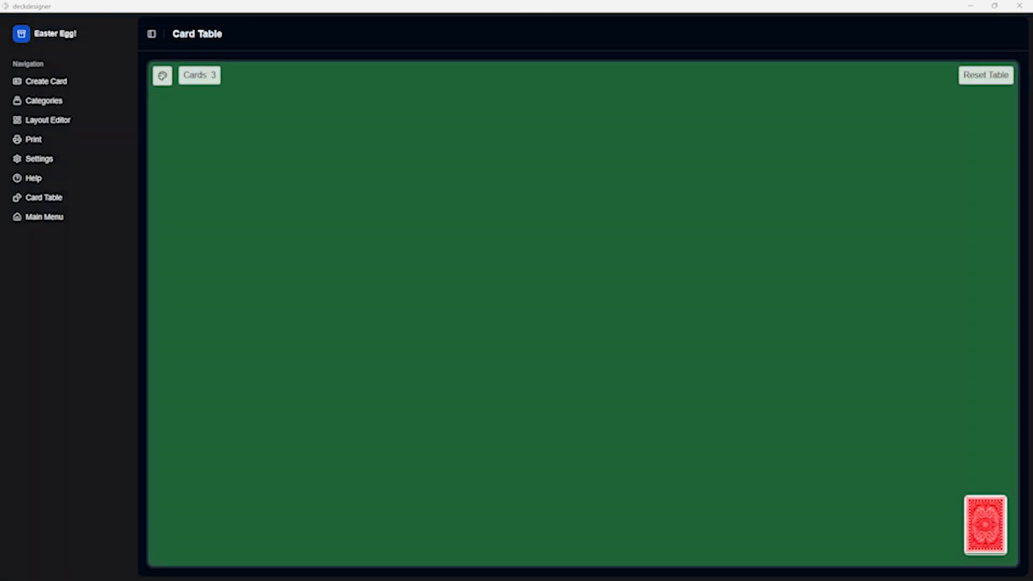
Draw three cards from the deck onto the card table, spread them into a row, and open the table's color options.
left_click(985, 525)
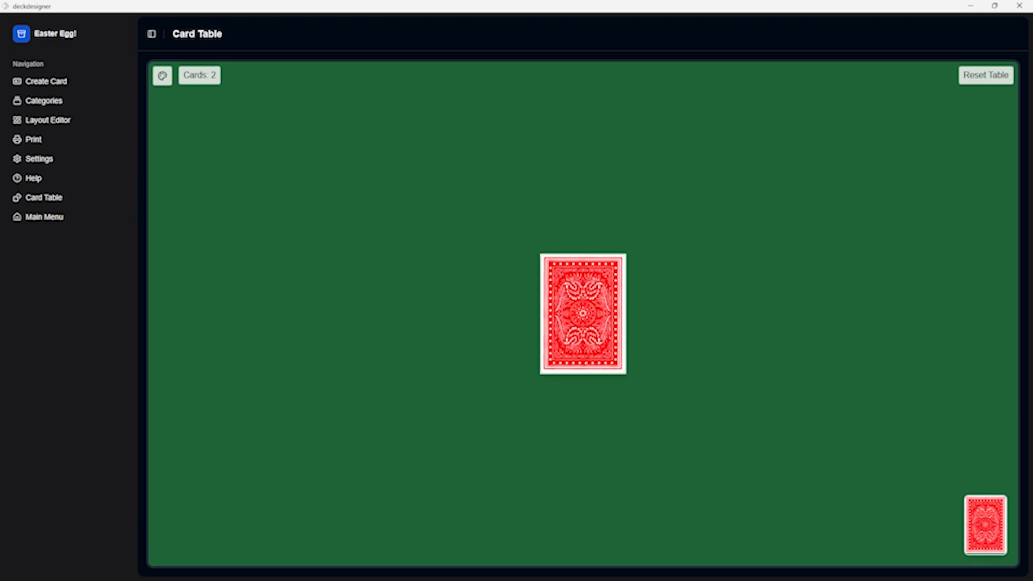
left_click(986, 525)
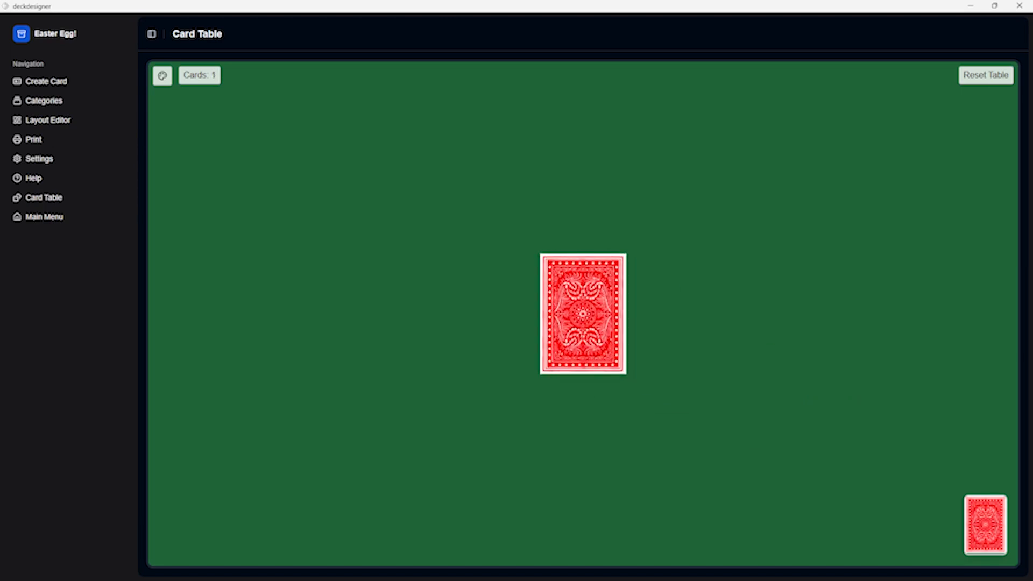
left_click_drag(583, 313, 431, 296)
left_click(986, 525)
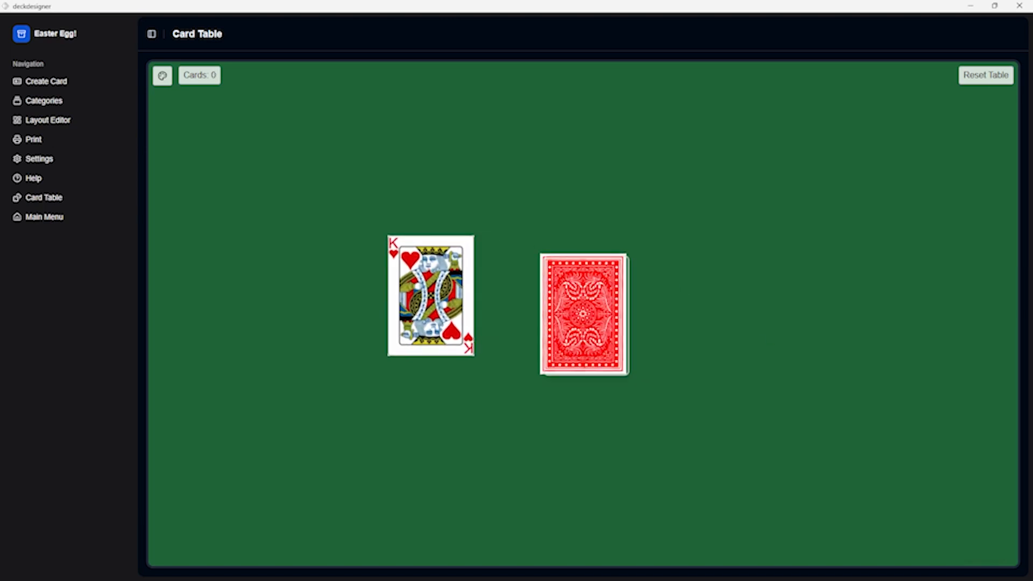
left_click_drag(583, 314, 755, 307)
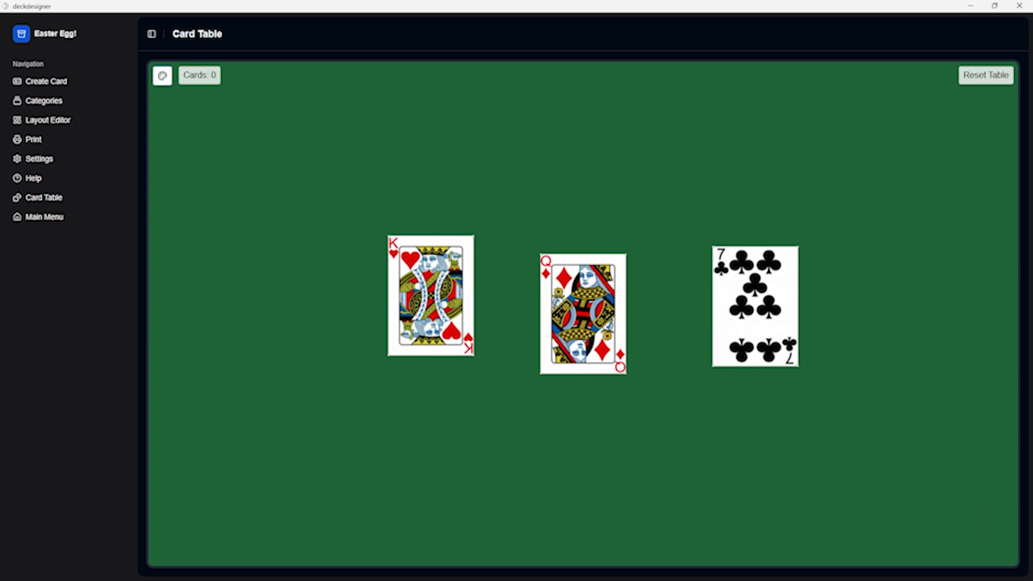
left_click(162, 76)
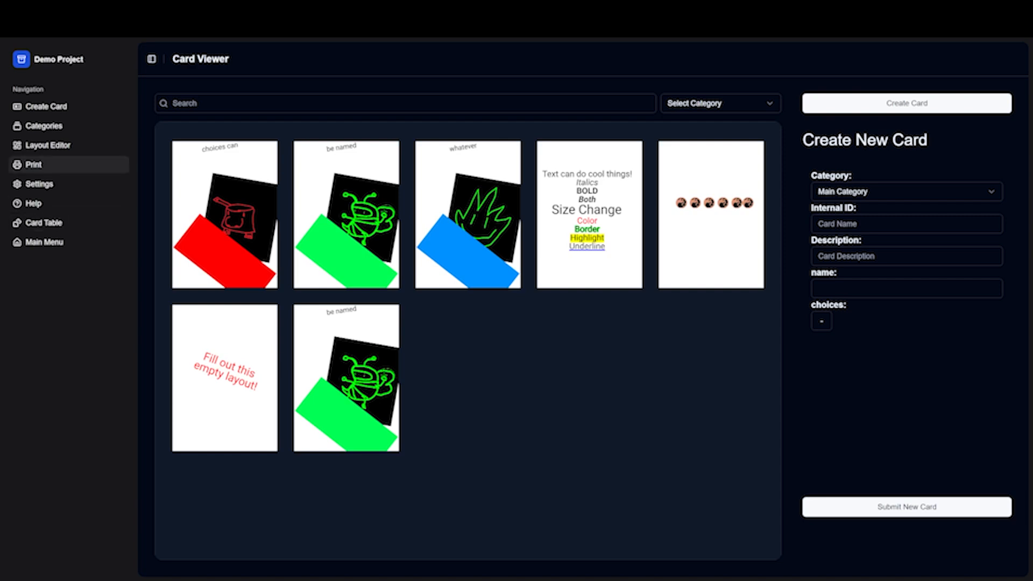
Add one copy of every card in the Demo Project to the print selection.
left_click(56, 163)
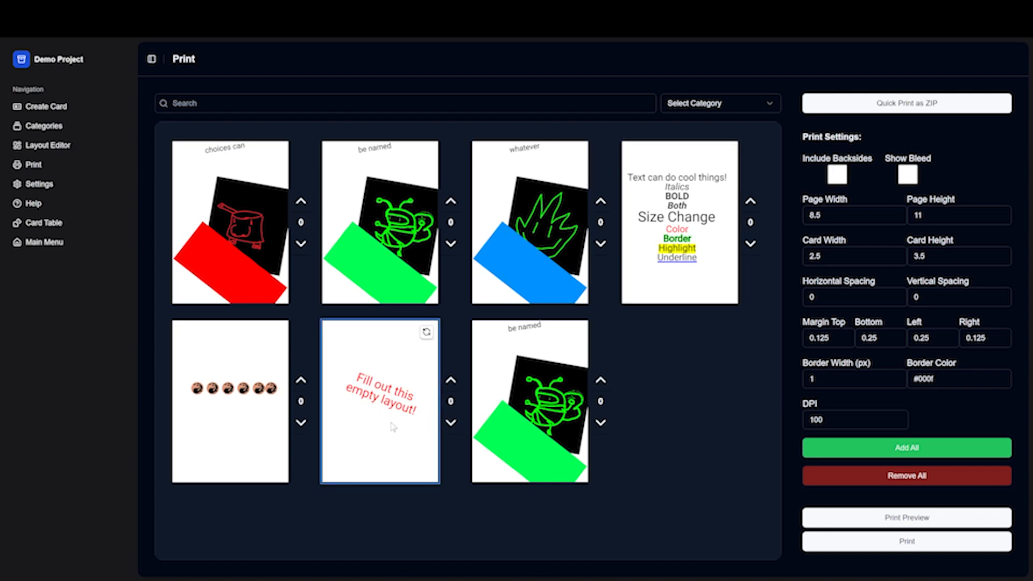
left_click(874, 449)
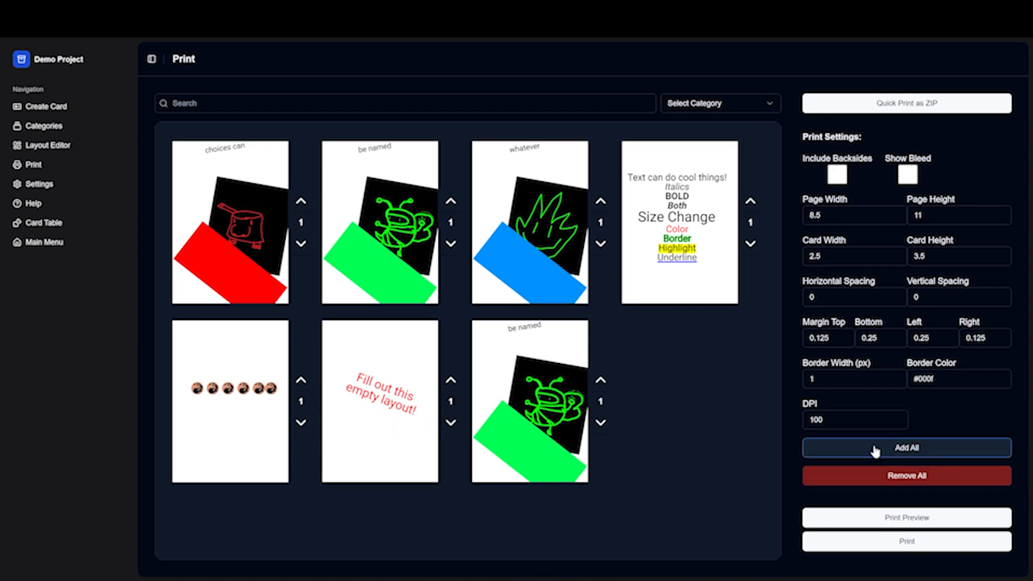
Raise the "Fill out this empty layout!" card to 3 print copies and preview the print sheet.
left_click(451, 380)
left_click(451, 380)
left_click(910, 523)
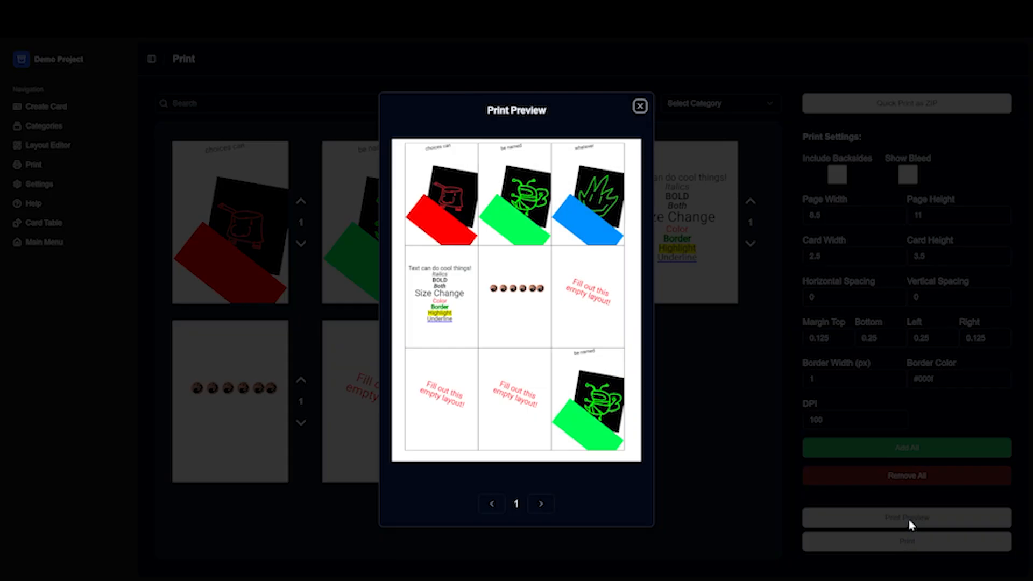
left_click(640, 106)
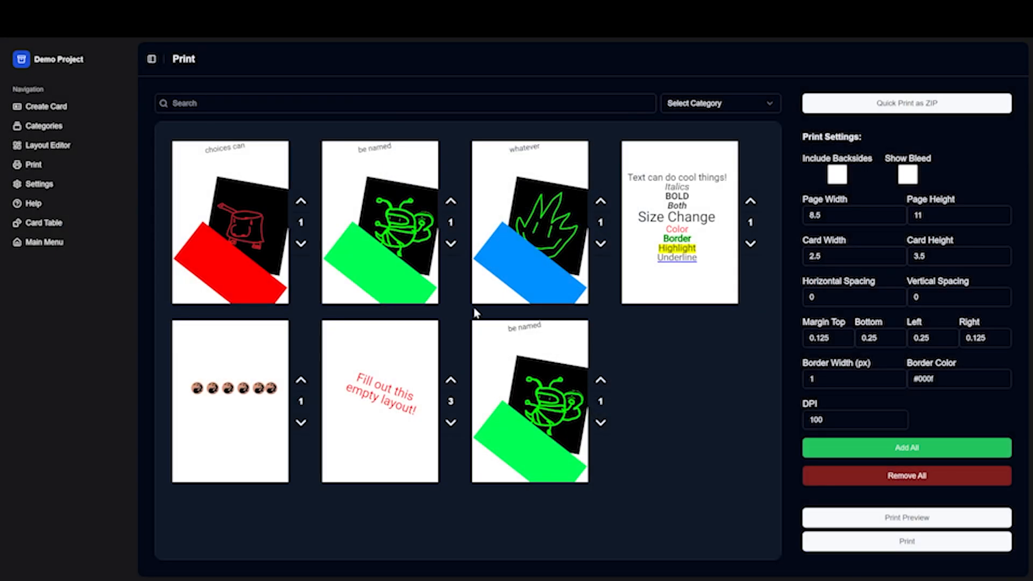
Open the project settings and look over the syncing and sharing, export, delete and default layout sections.
left_click(71, 186)
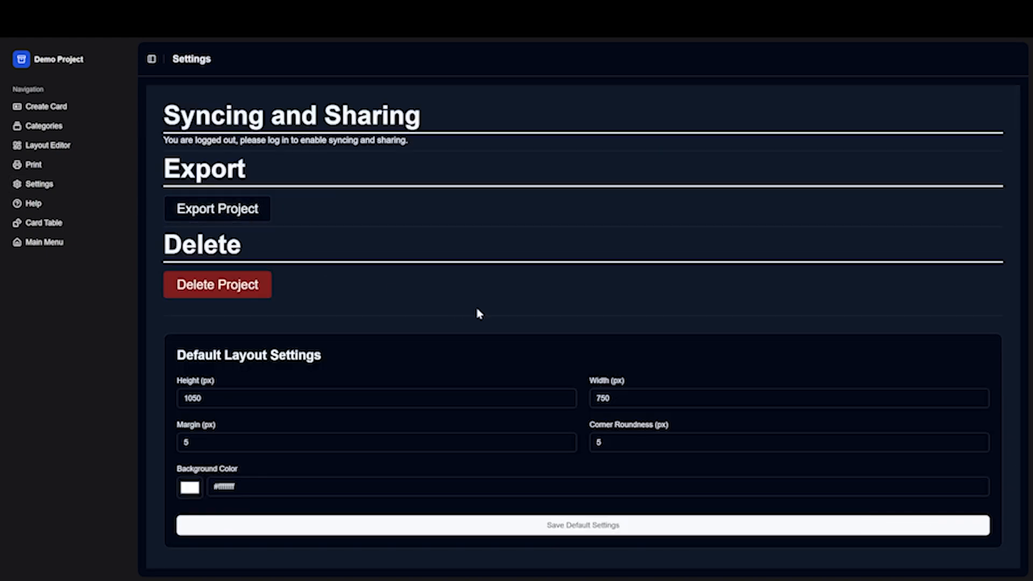
scroll(489, 314, "down", 1)
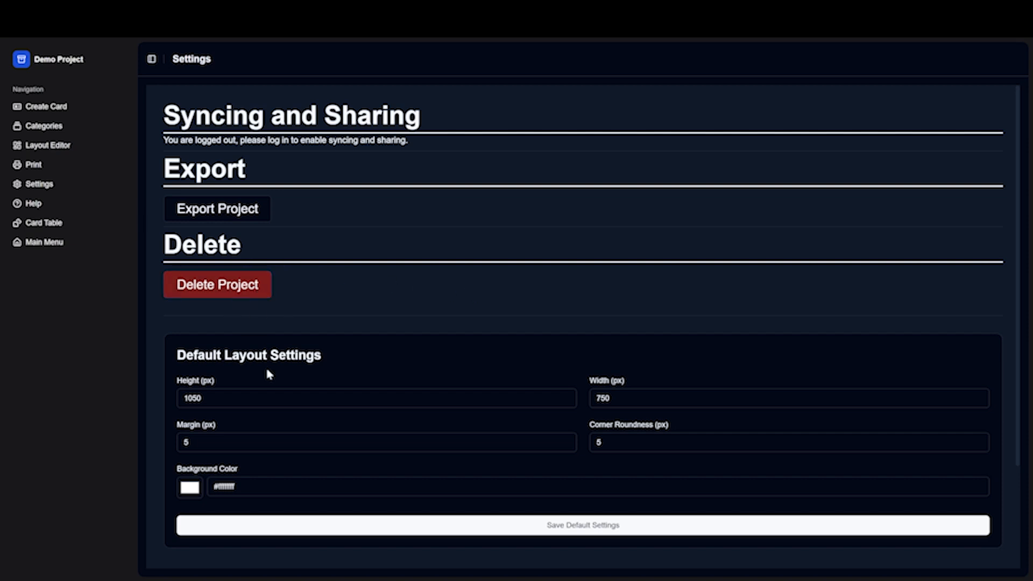
scroll(269, 374, "down", 2)
scroll(276, 400, "up", 2)
left_click_drag(422, 116, 99, 230)
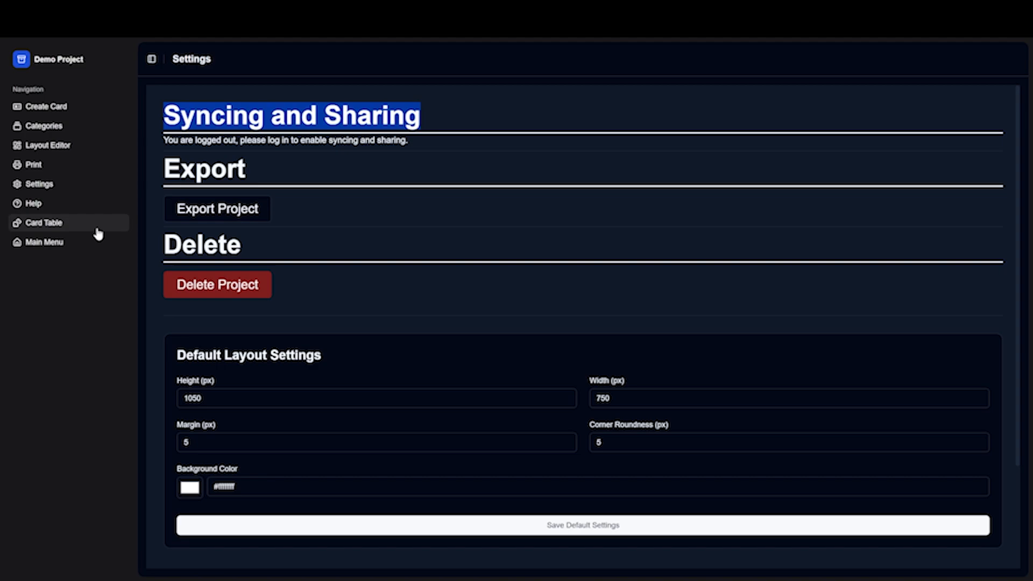
Visit the account log-in form from the main menu, return, and reopen the Demo Project.
left_click(63, 244)
left_click(877, 156)
left_click(397, 292)
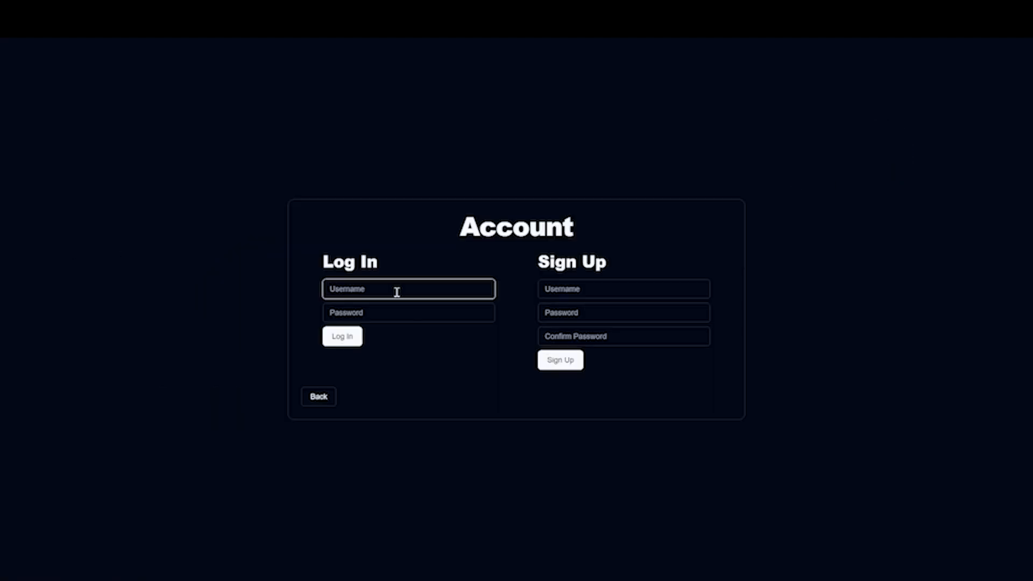
left_click(319, 396)
left_click(742, 224)
left_click(570, 218)
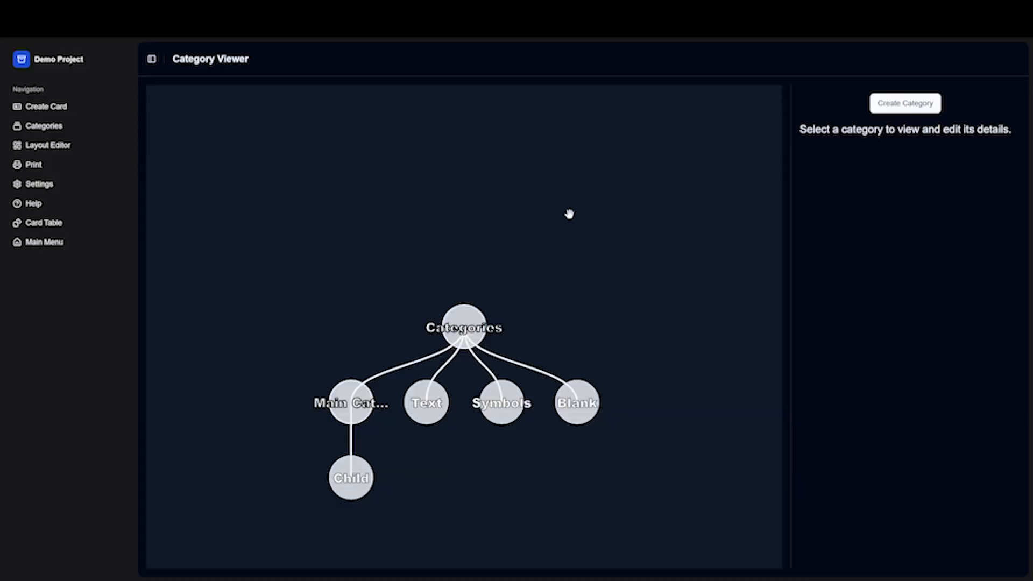
Generate a sharing code in the Demo Project's settings, copy it, and close the code dialog.
left_click(51, 185)
left_click(273, 170)
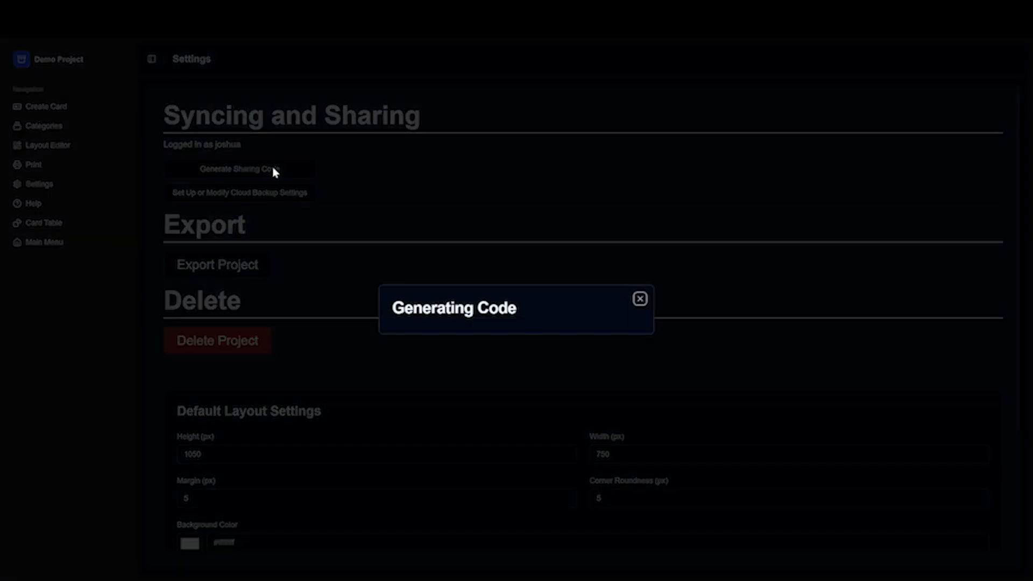
left_click(627, 320)
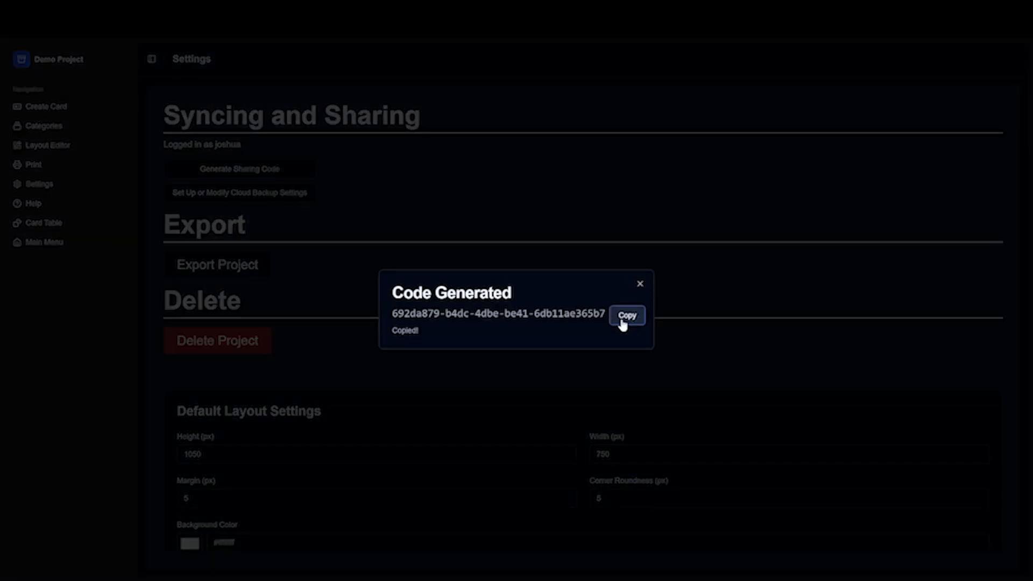
left_click_drag(605, 315, 375, 314)
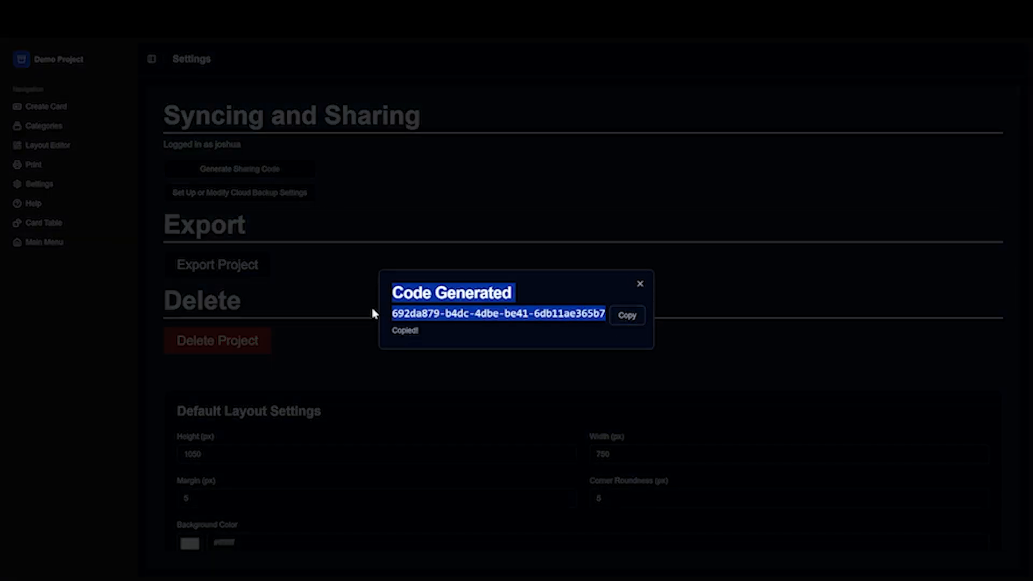
left_click(640, 284)
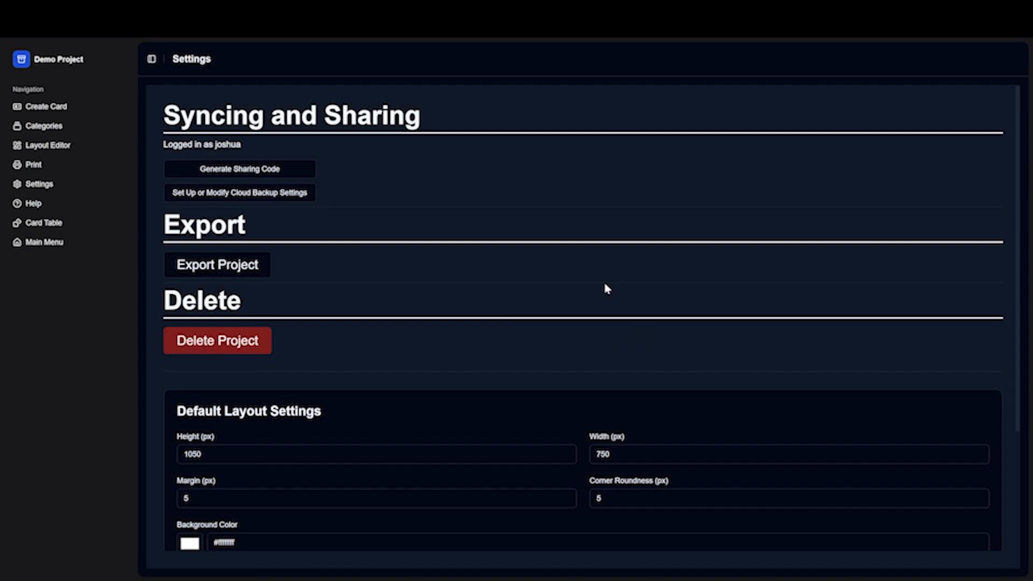
View the share code import form from the main menu, leave it empty, and reopen the Demo Project.
left_click(48, 242)
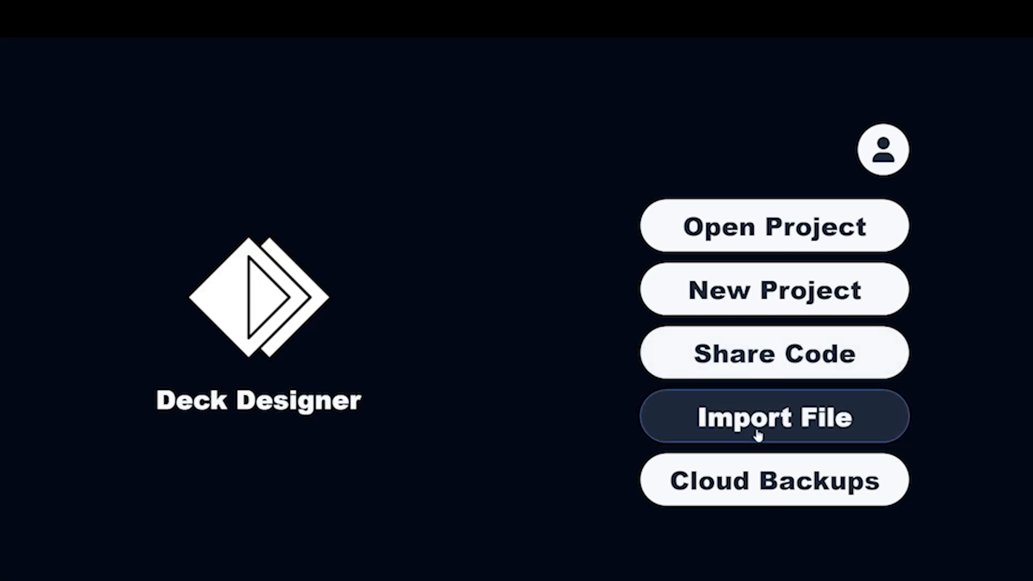
left_click(763, 358)
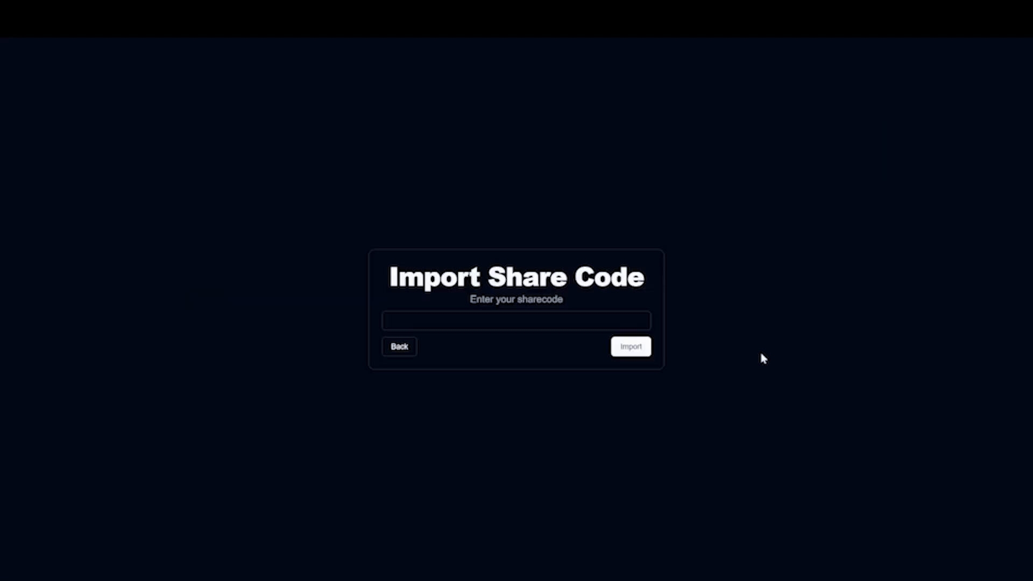
left_click(474, 318)
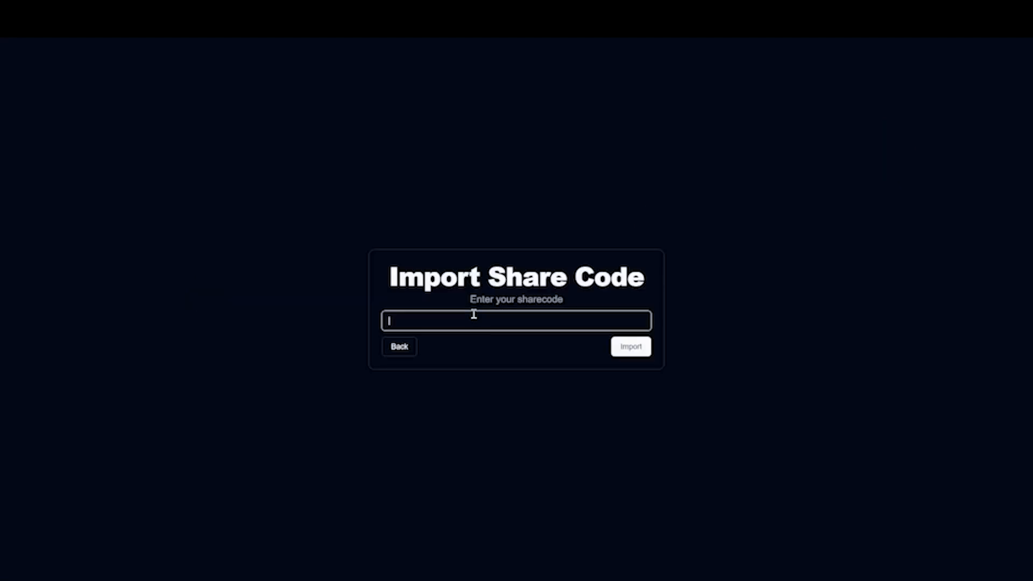
left_click(400, 349)
left_click(785, 236)
left_click(422, 218)
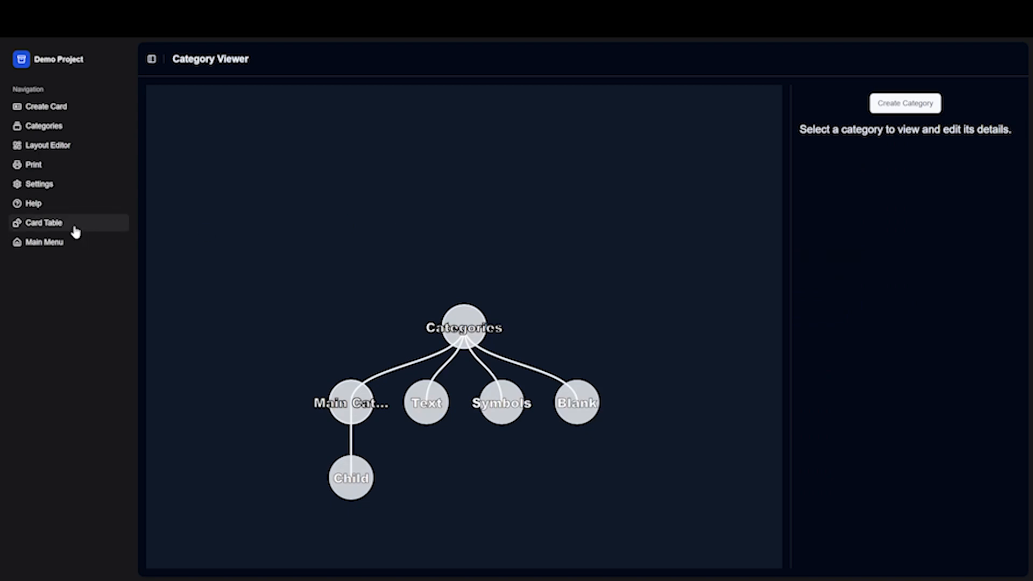
Browse the help pages on the Card Viewer, Category Management and Layout Editor, including their subtopics.
left_click(32, 203)
left_click(239, 160)
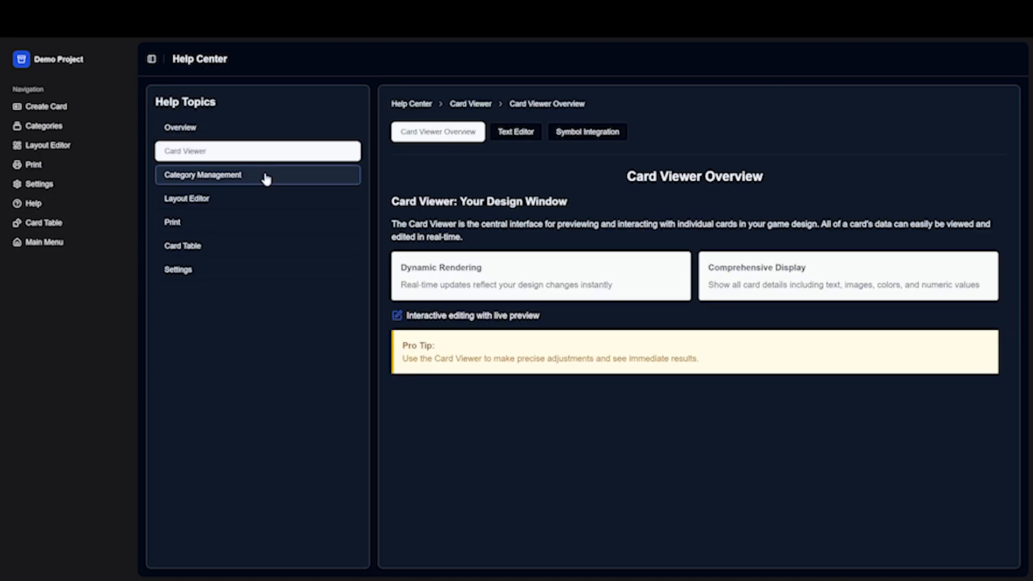
left_click(264, 175)
left_click(561, 132)
left_click(652, 131)
left_click(327, 207)
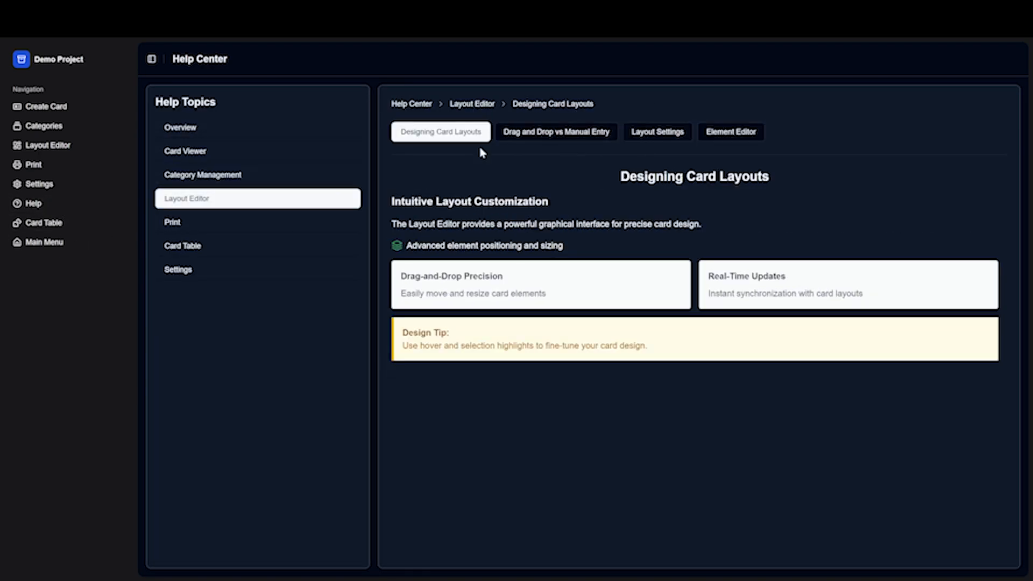
left_click(556, 132)
left_click(658, 131)
left_click(730, 132)
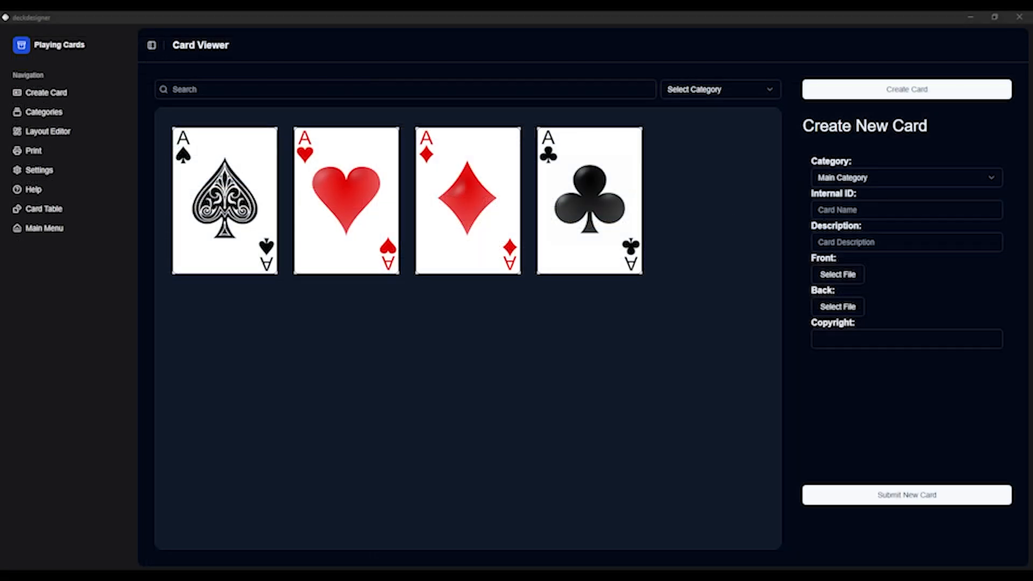
Search the Playing Cards project for "aces" and clear the search.
left_click(203, 89)
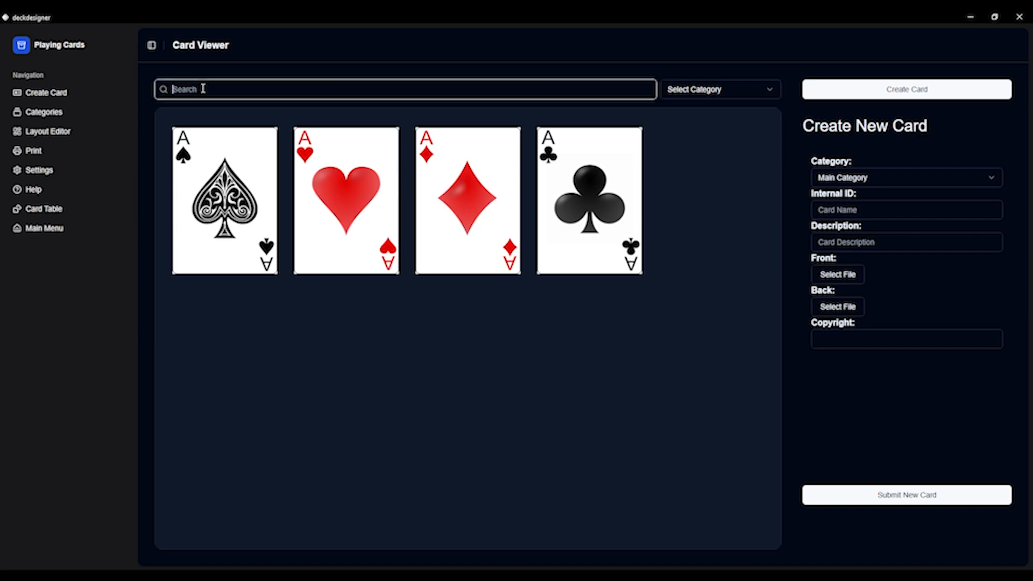
type("ace")
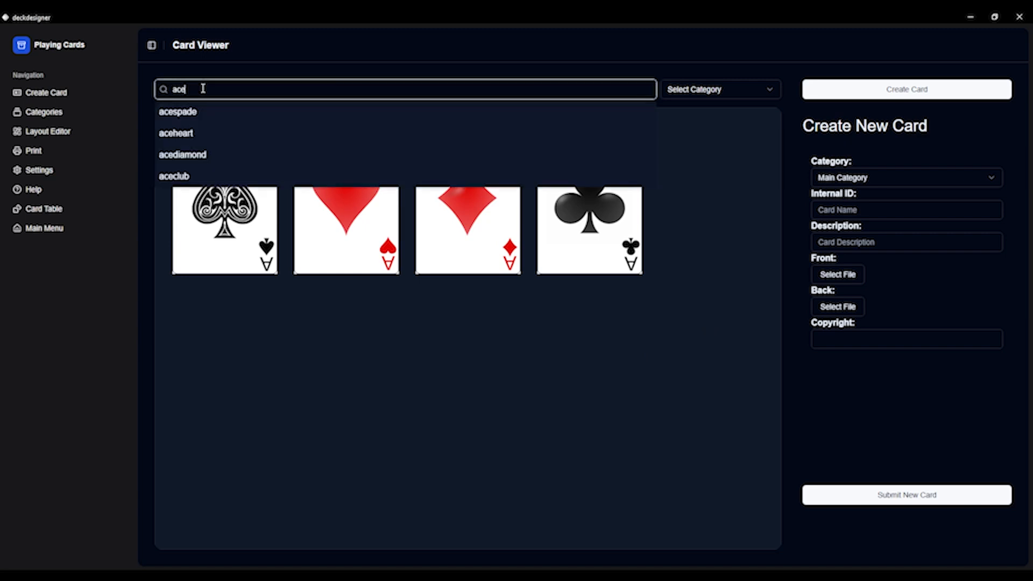
type("s")
left_click_drag(203, 89, 169, 90)
key("BackSpace")
left_click(258, 191)
Flip the ace of spades over and back, and turn the aces of hearts, diamonds and clubs to their backs.
left_click(264, 141)
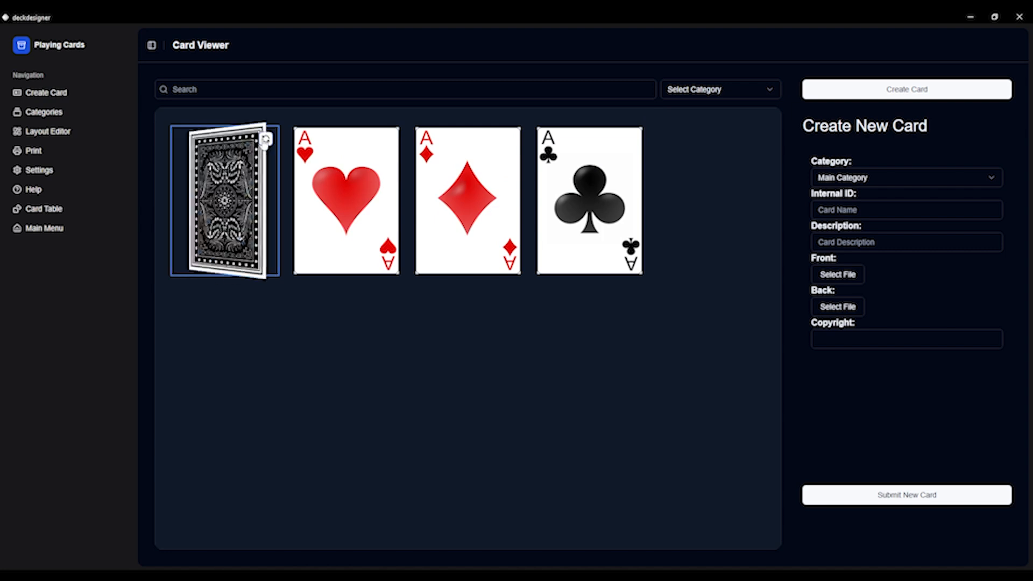
left_click(386, 140)
left_click(509, 140)
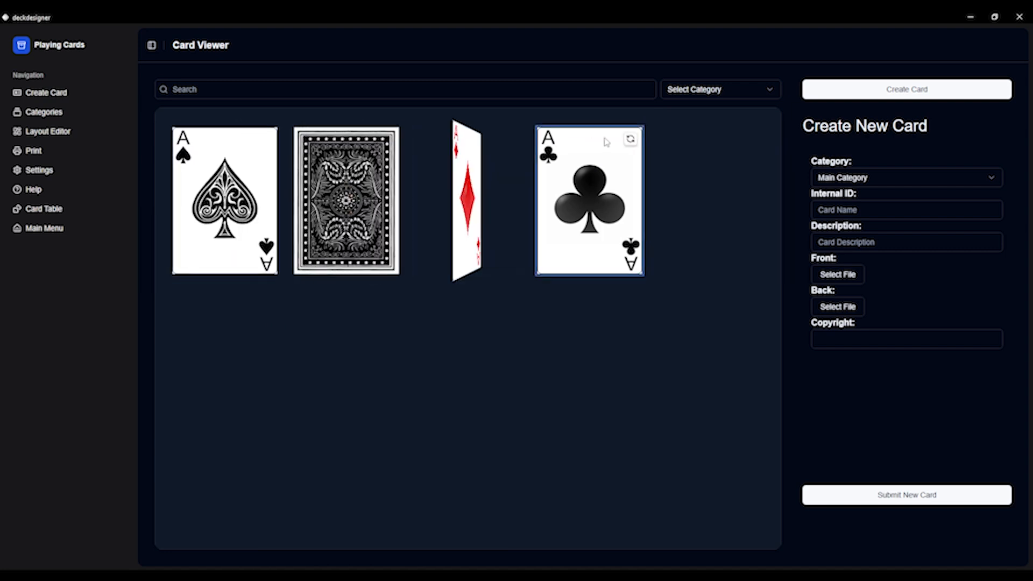
left_click(630, 140)
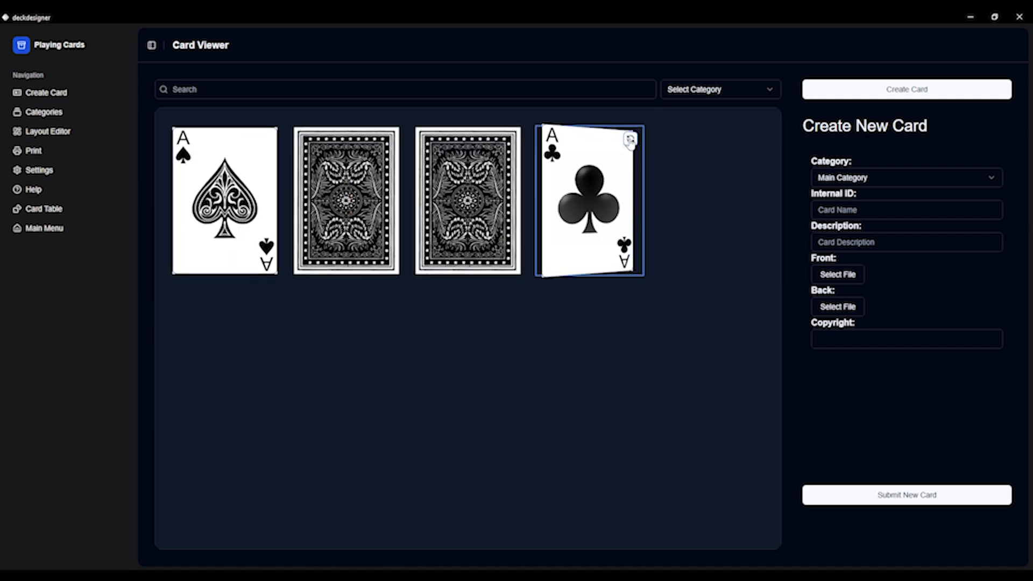
Draw all four cards from the deck onto the card table and move the top card to the right of the pile.
left_click(61, 210)
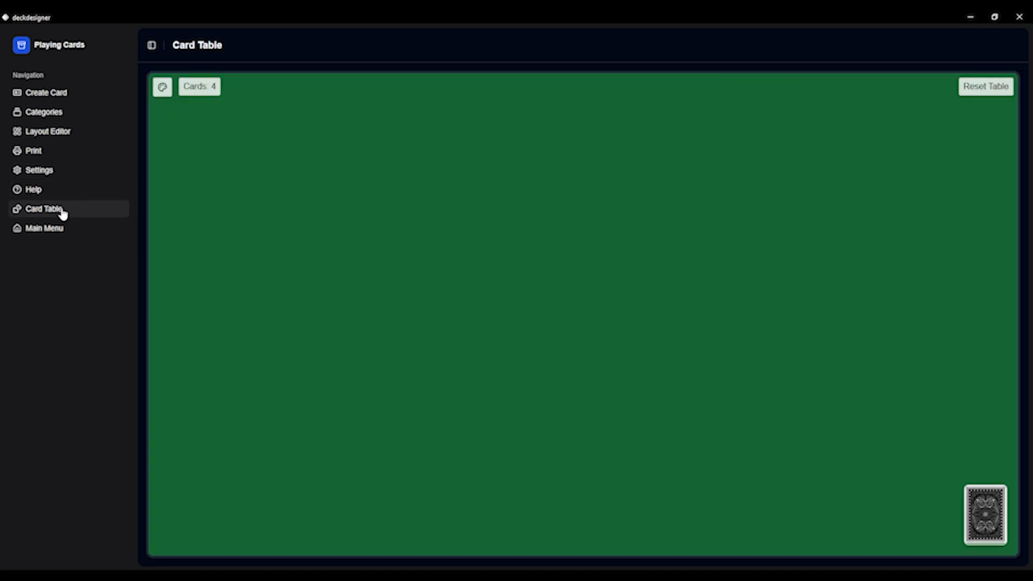
left_click(985, 522)
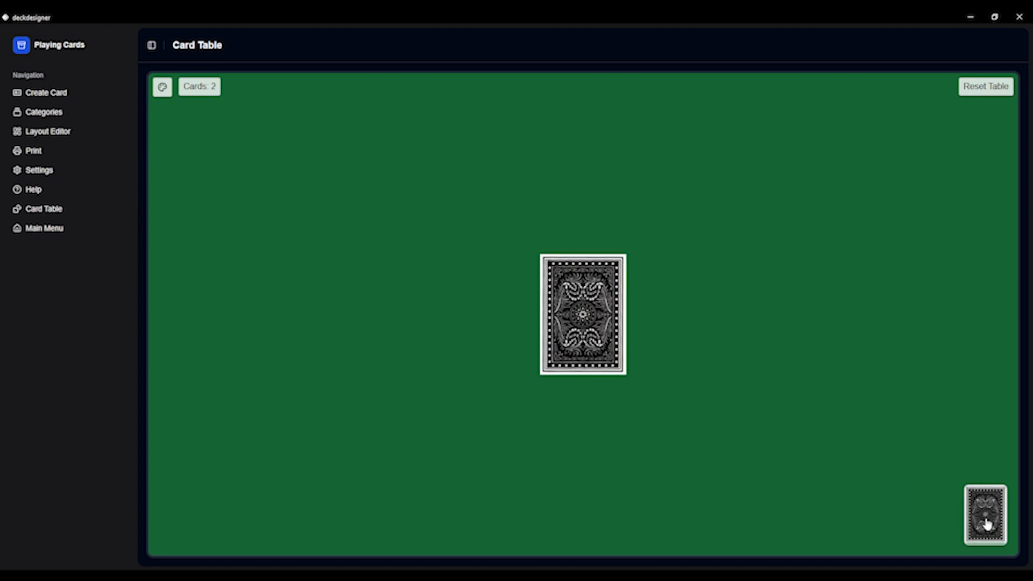
left_click(987, 525)
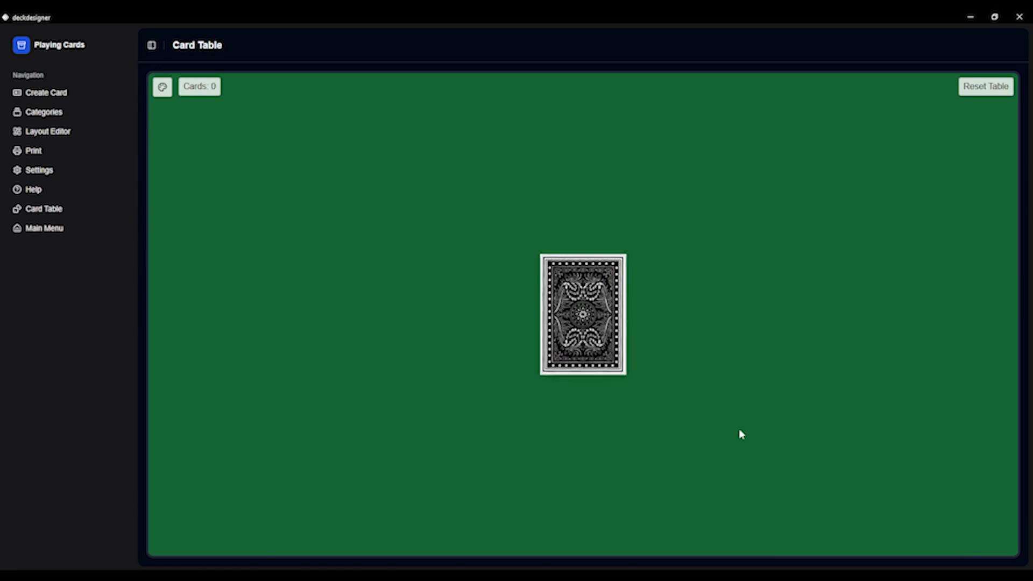
left_click_drag(589, 321, 729, 322)
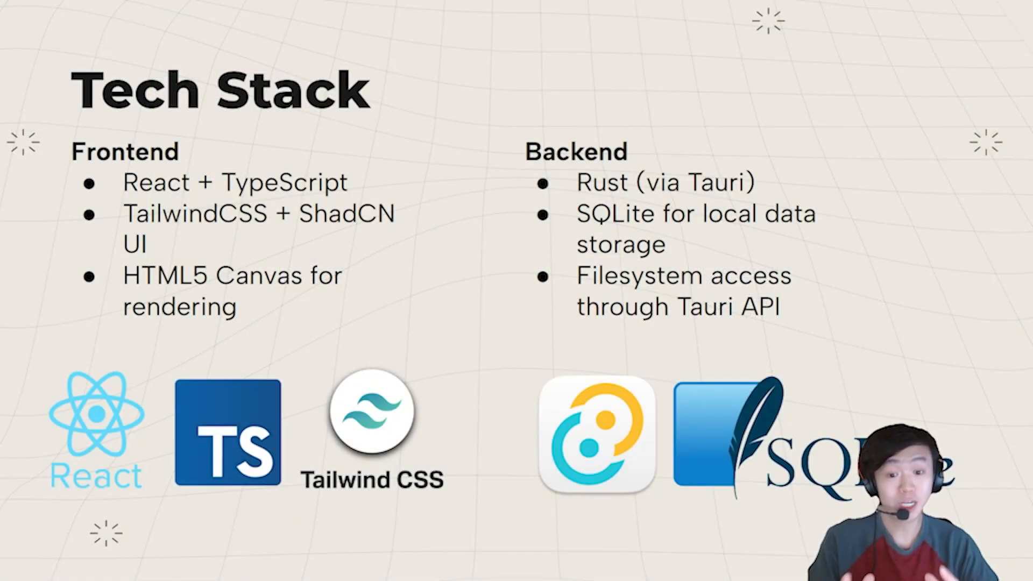